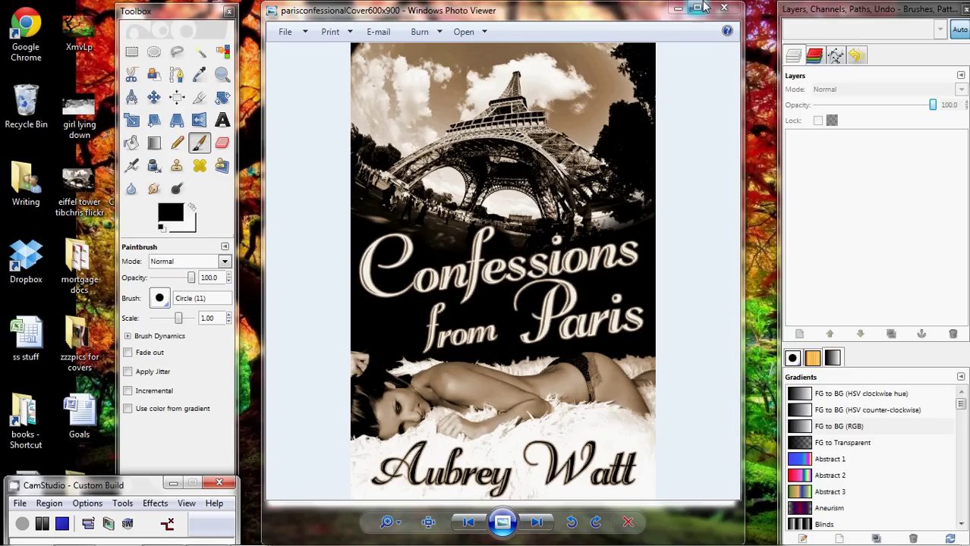
Close the finished-cover preview and open the recent photo eiffel tower tibchris flickr.jpg in GIMP.
{"action": "left_click", "coordinate": [723, 8]}
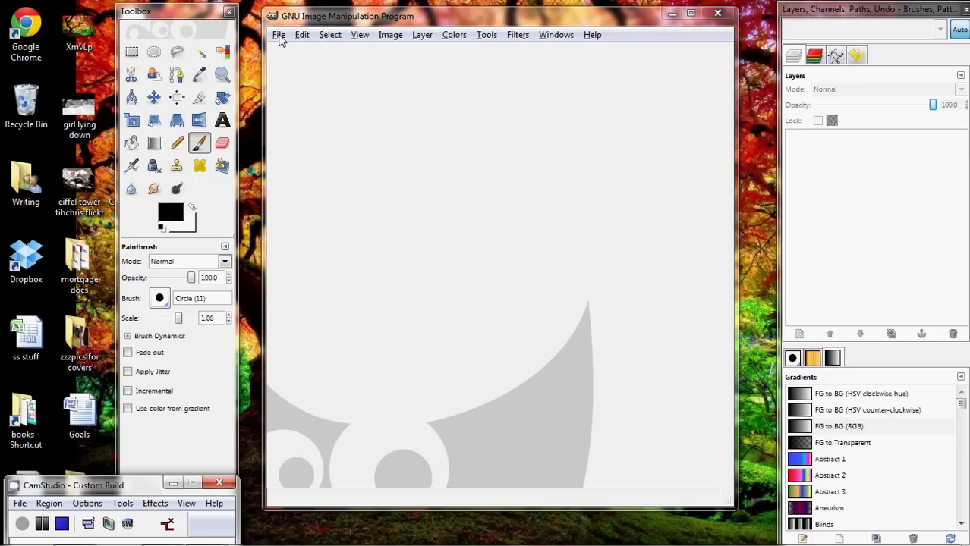
{"action": "left_click", "coordinate": [279, 38]}
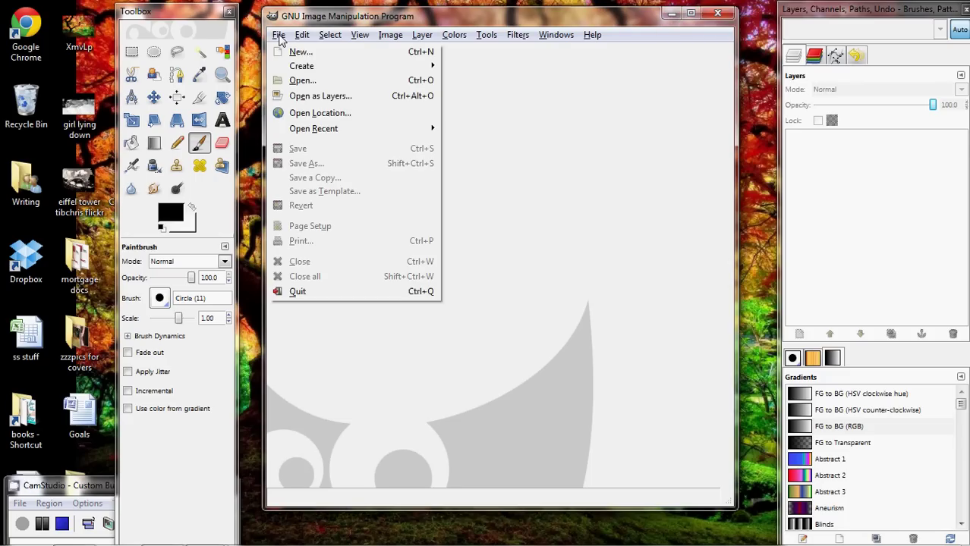
{"action": "mouse_move", "coordinate": [322, 130]}
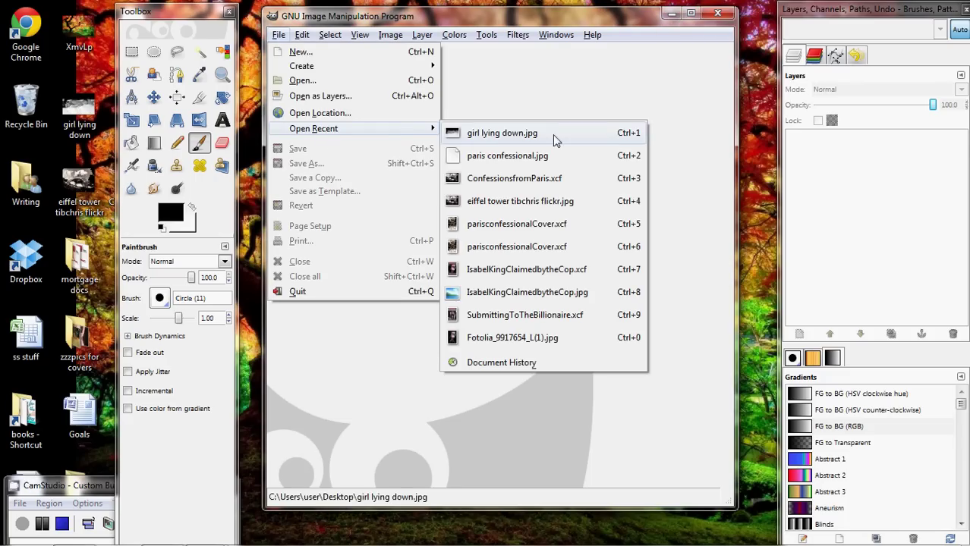
{"action": "left_click", "coordinate": [551, 201]}
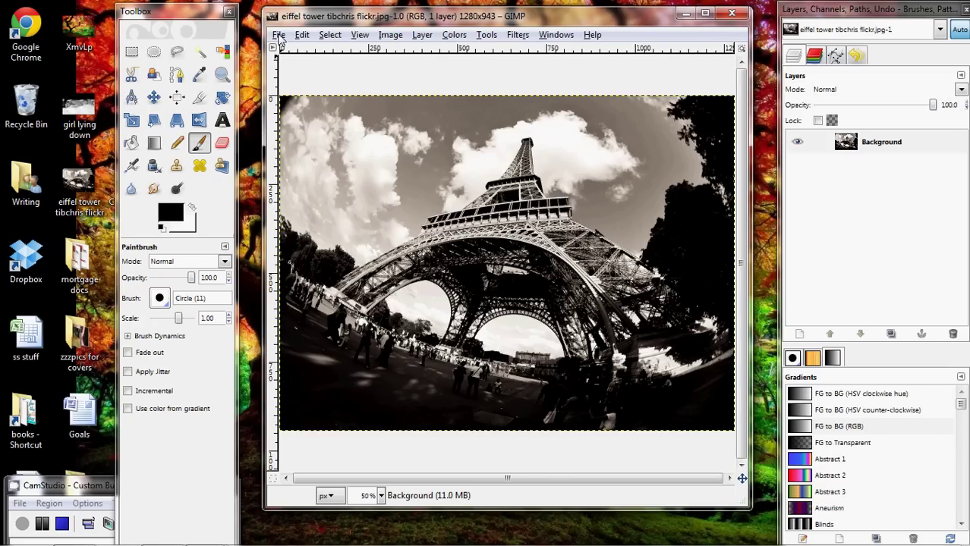
Save the image as book cover confessions.xcf.
{"action": "left_click", "coordinate": [278, 35]}
{"action": "left_click", "coordinate": [300, 164]}
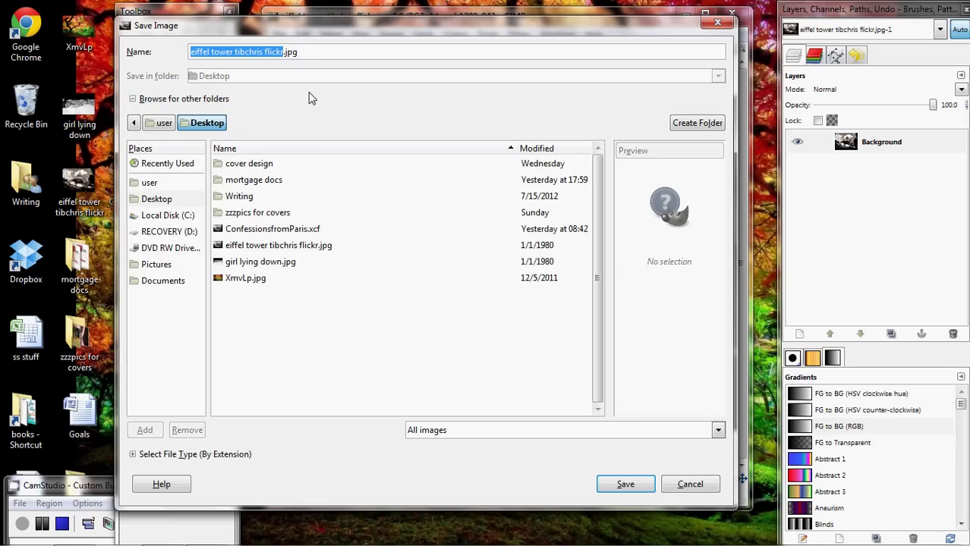
{"action": "type", "text": "book cover"}
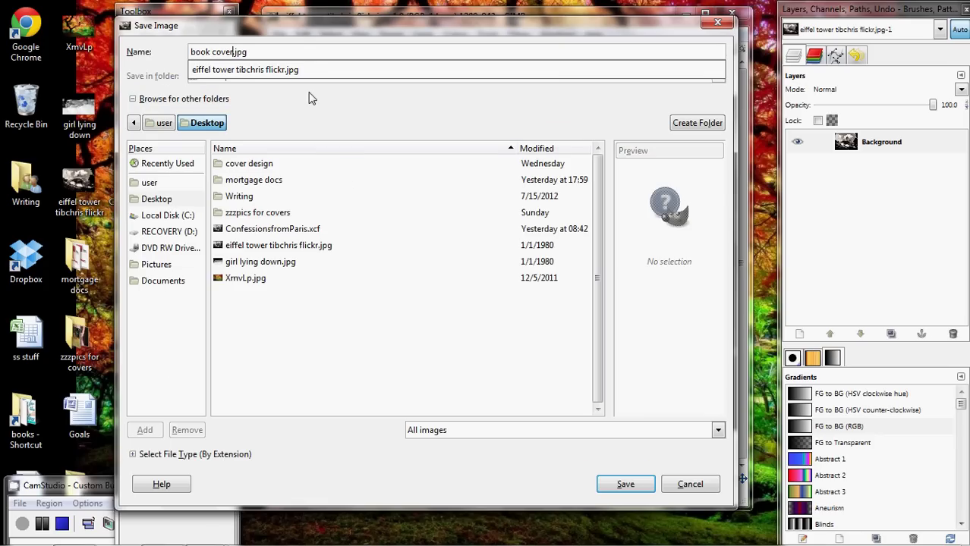
{"action": "type", "text": " confessions"}
{"action": "key", "text": "BackSpace"}
{"action": "key", "text": "Return"}
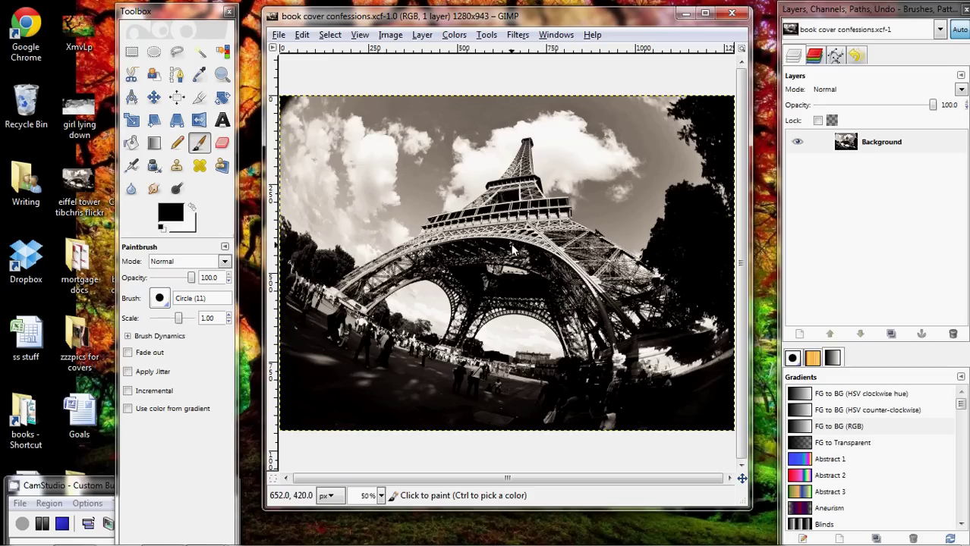
Desaturate the Eiffel Tower photo to grayscale using Lightness.
{"action": "left_click", "coordinate": [457, 36]}
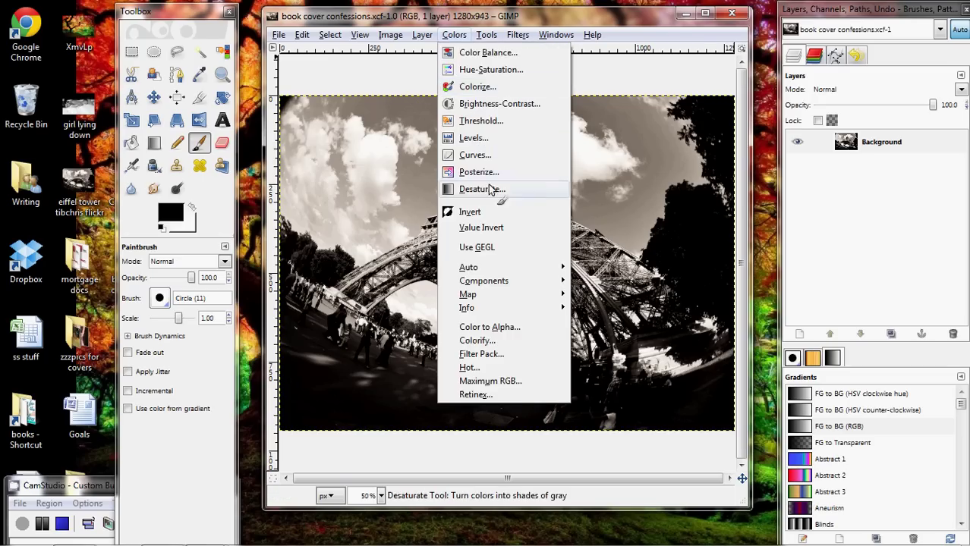
{"action": "left_click", "coordinate": [489, 190]}
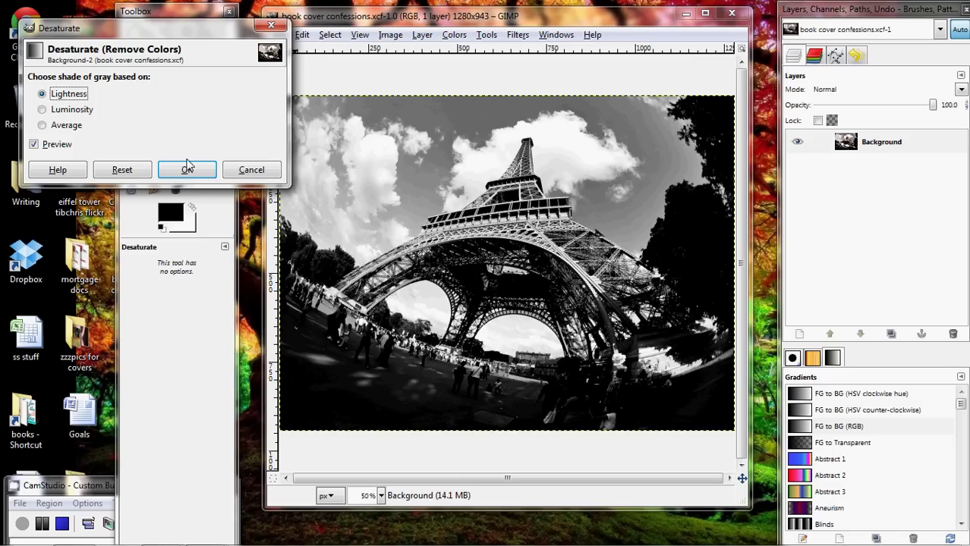
{"action": "left_click", "coordinate": [187, 167]}
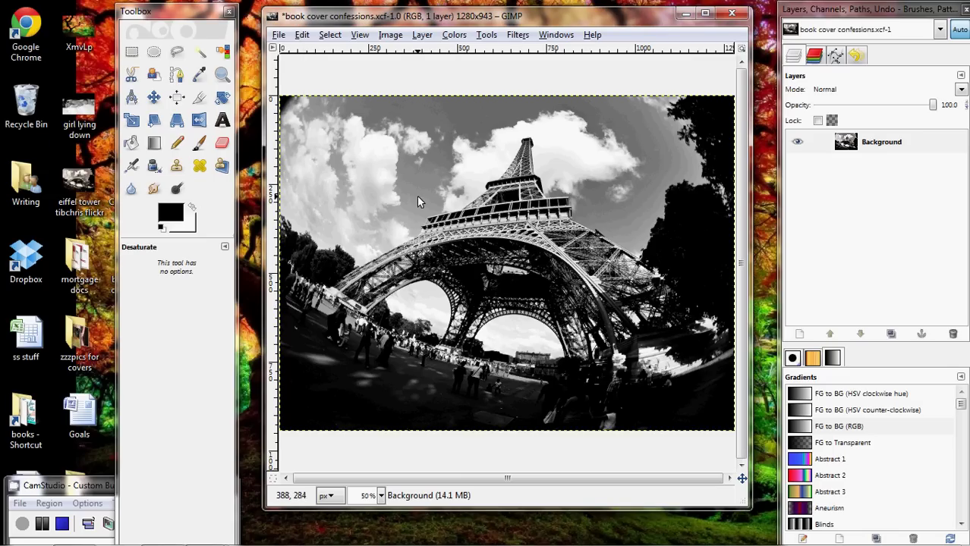
Resize the canvas to 2000 × 3000 pixels.
{"action": "left_click", "coordinate": [405, 35]}
{"action": "left_click", "coordinate": [423, 99]}
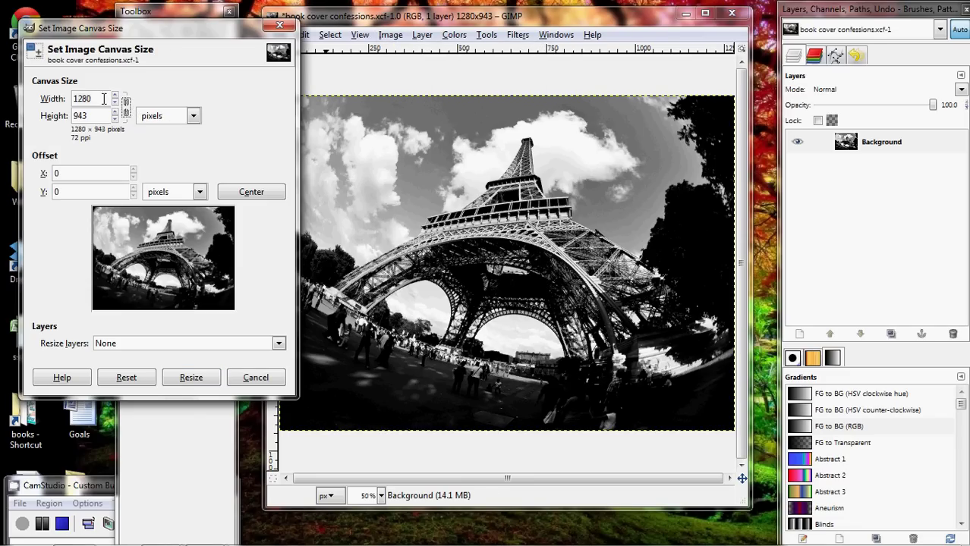
{"action": "type", "text": "20"}
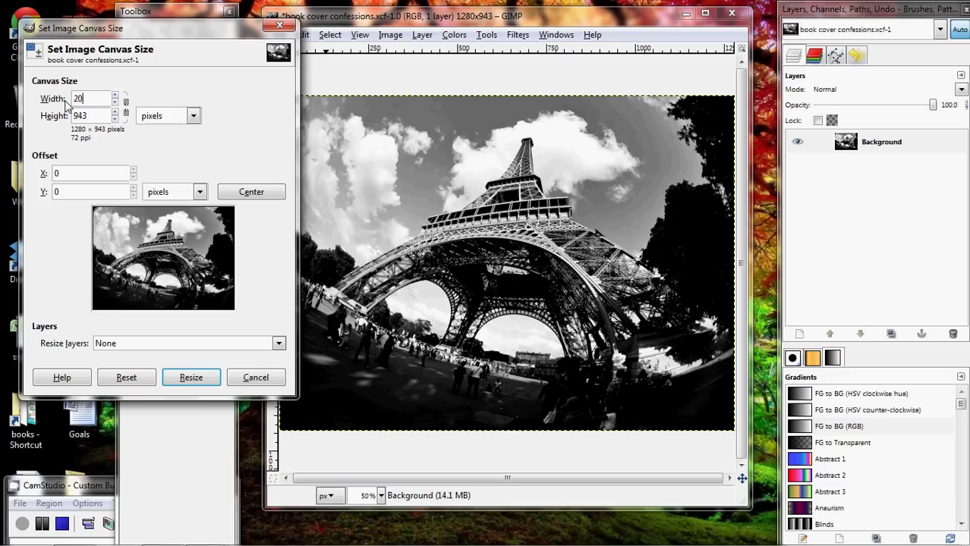
{"action": "type", "text": "00"}
{"action": "key", "text": "Tab"}
{"action": "key", "text": "Tab"}
{"action": "type", "text": "3"}
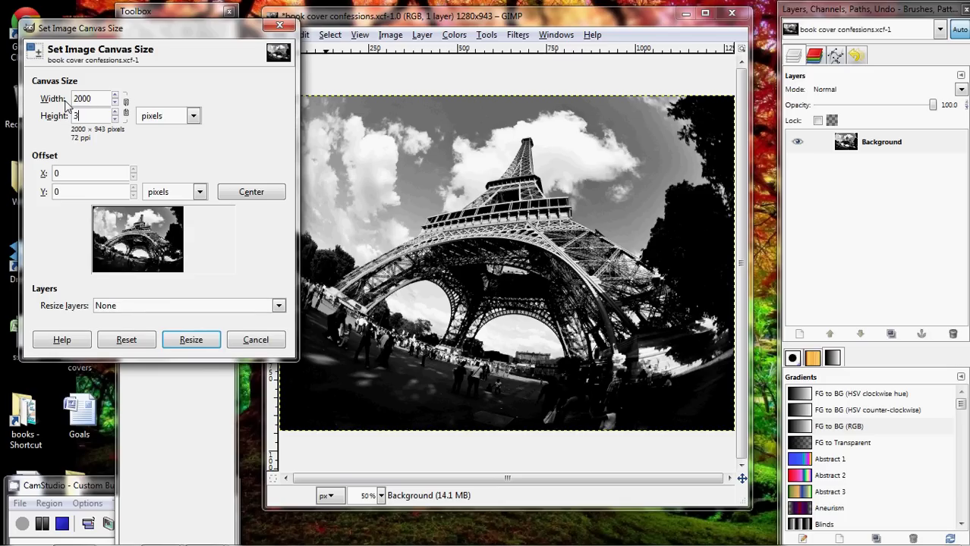
{"action": "left_click", "coordinate": [191, 340]}
{"action": "left_click", "coordinate": [190, 415]}
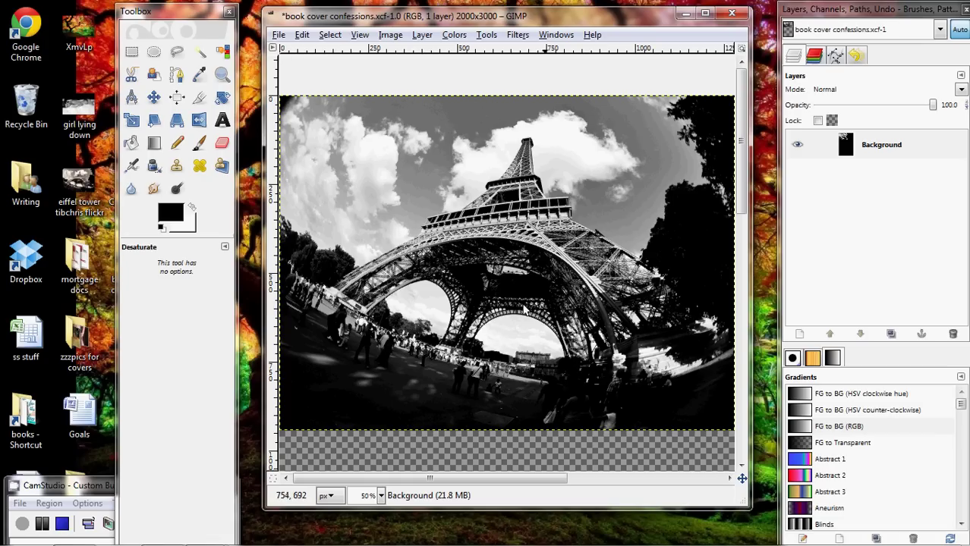
Zoom out until the whole 2000 × 3000 canvas is visible.
{"action": "left_click", "coordinate": [222, 73]}
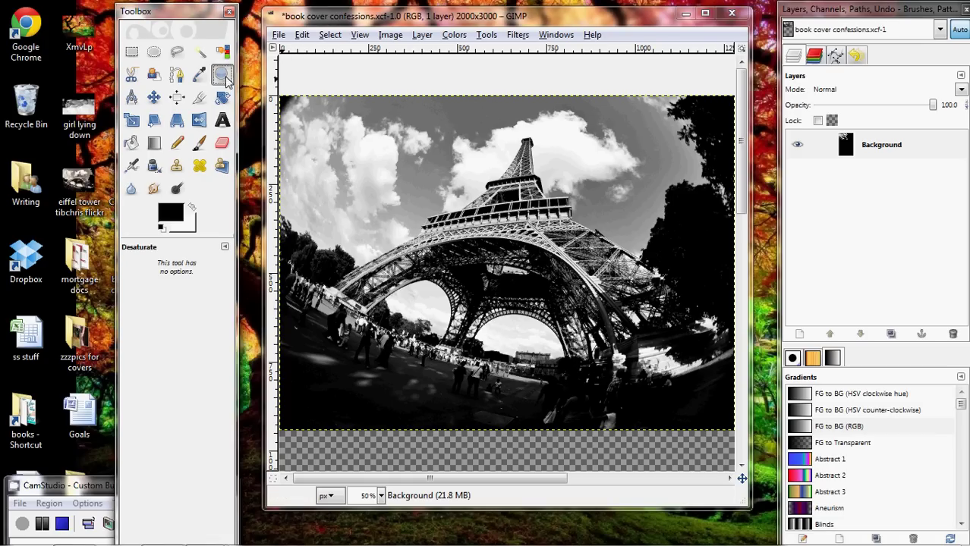
{"action": "left_click", "coordinate": [481, 330], "text": "ctrl"}
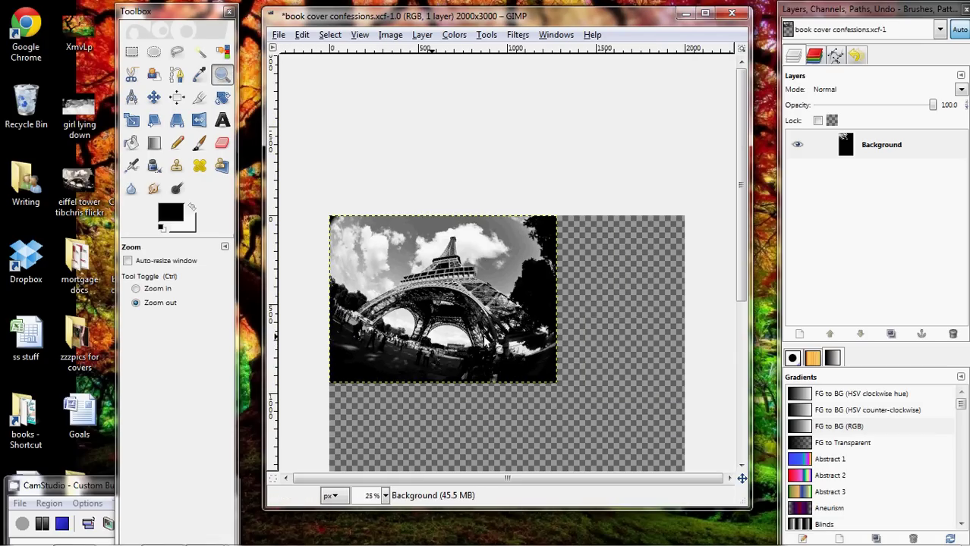
{"action": "scroll", "coordinate": [490, 323], "scroll_direction": "down", "scroll_amount": 5}
{"action": "left_click", "coordinate": [490, 322], "text": "ctrl"}
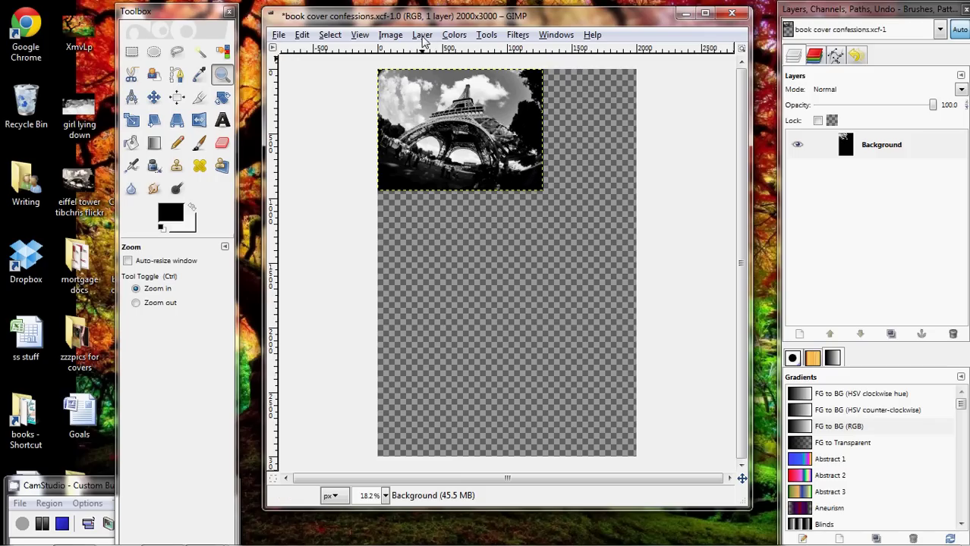
Scale the Eiffel Tower layer to 2000 px wide.
{"action": "left_click", "coordinate": [422, 35]}
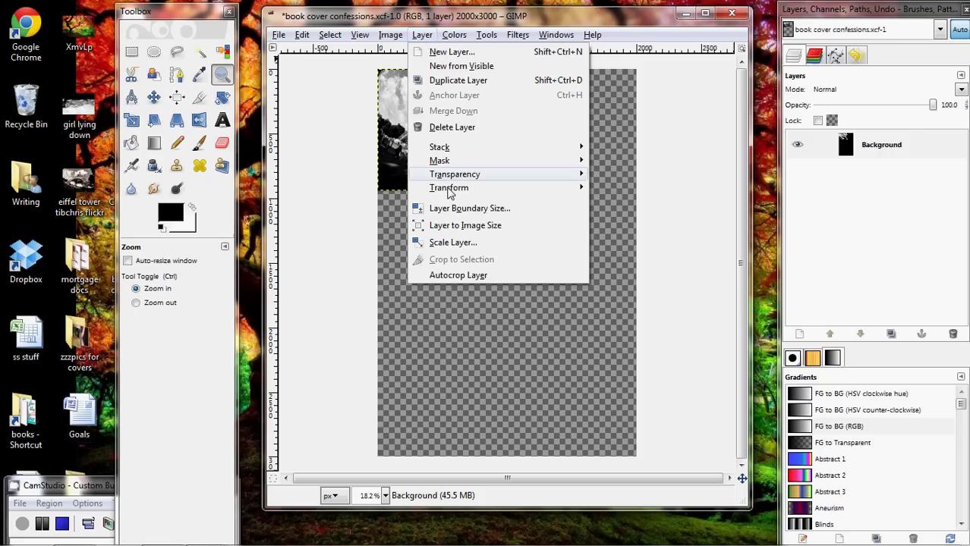
{"action": "left_click", "coordinate": [448, 242]}
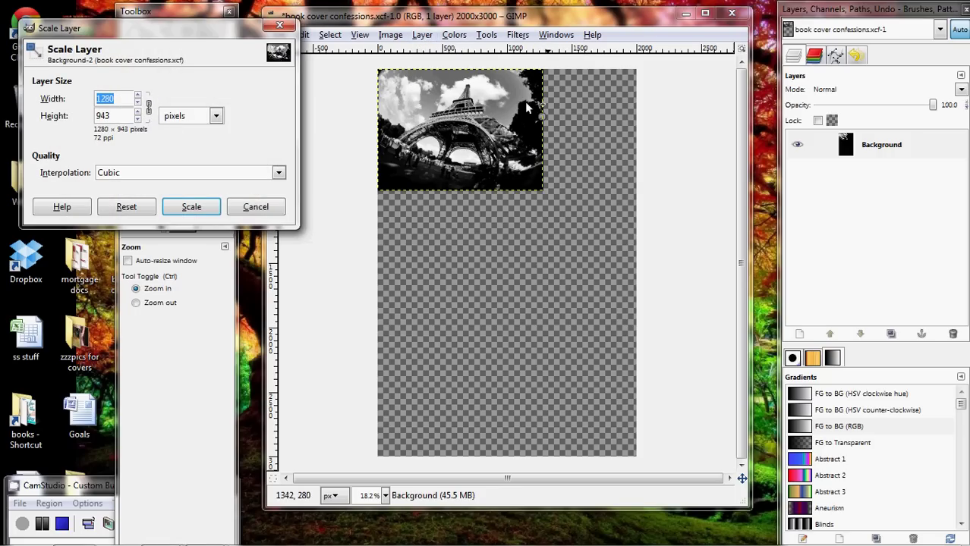
{"action": "type", "text": "2"}
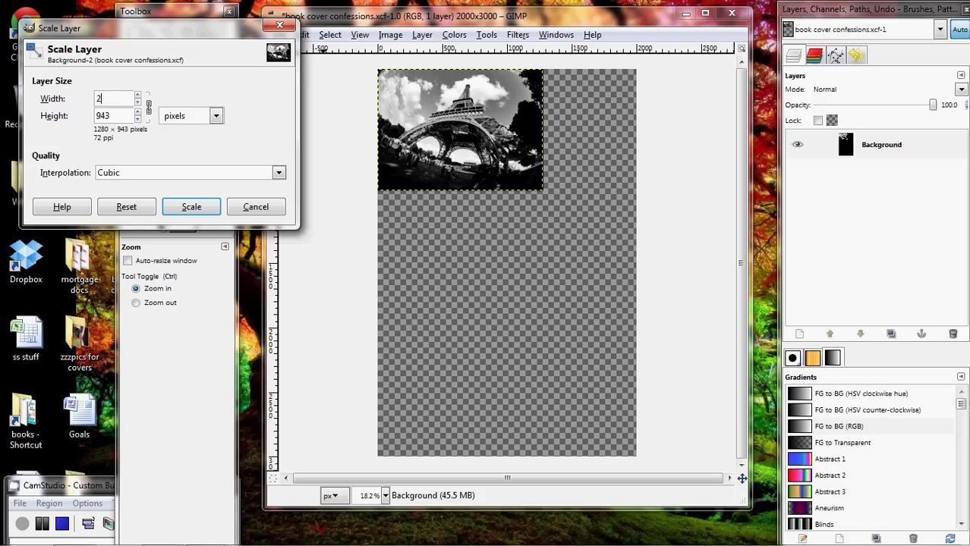
{"action": "type", "text": "000"}
{"action": "left_click", "coordinate": [191, 208]}
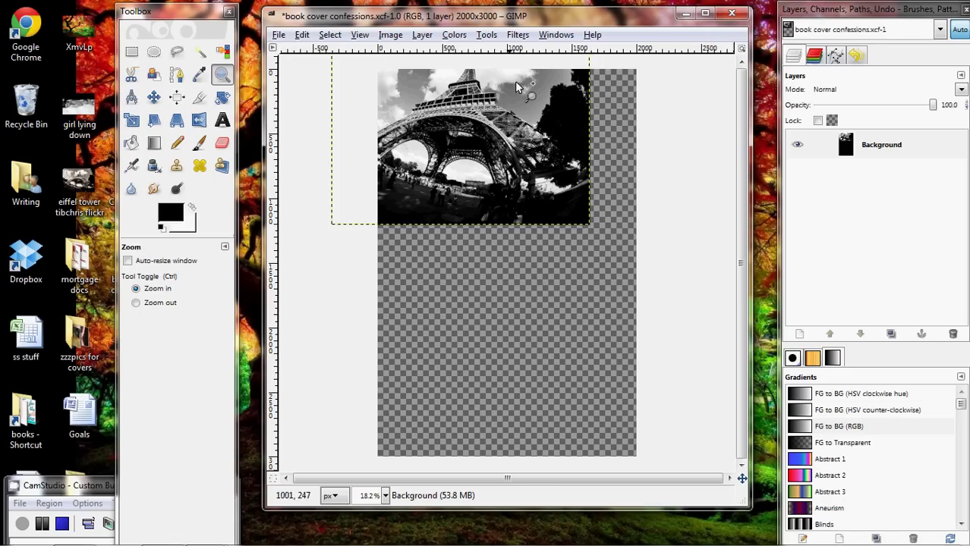
Align the Eiffel Tower layer centred horizontally and flush with the canvas top.
{"action": "left_click", "coordinate": [176, 96]}
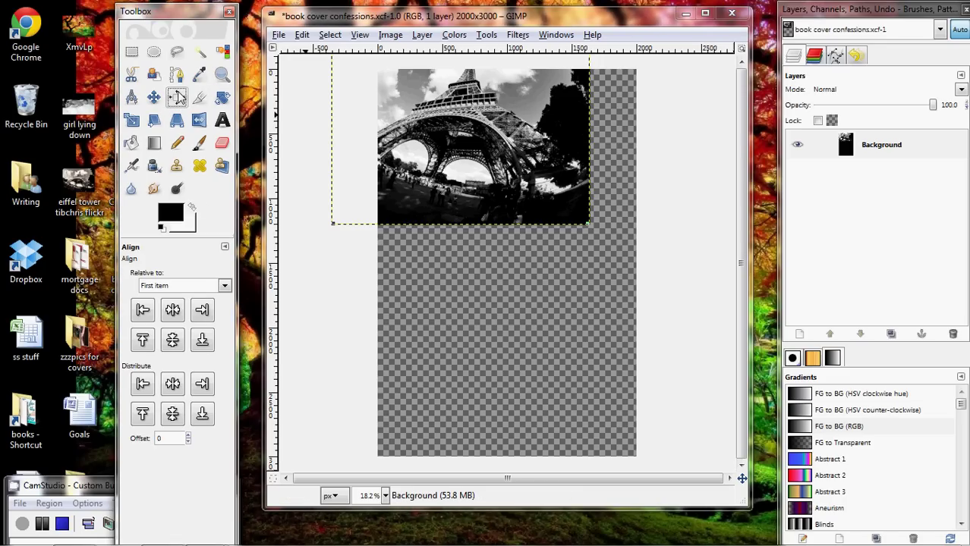
{"action": "left_click", "coordinate": [497, 124]}
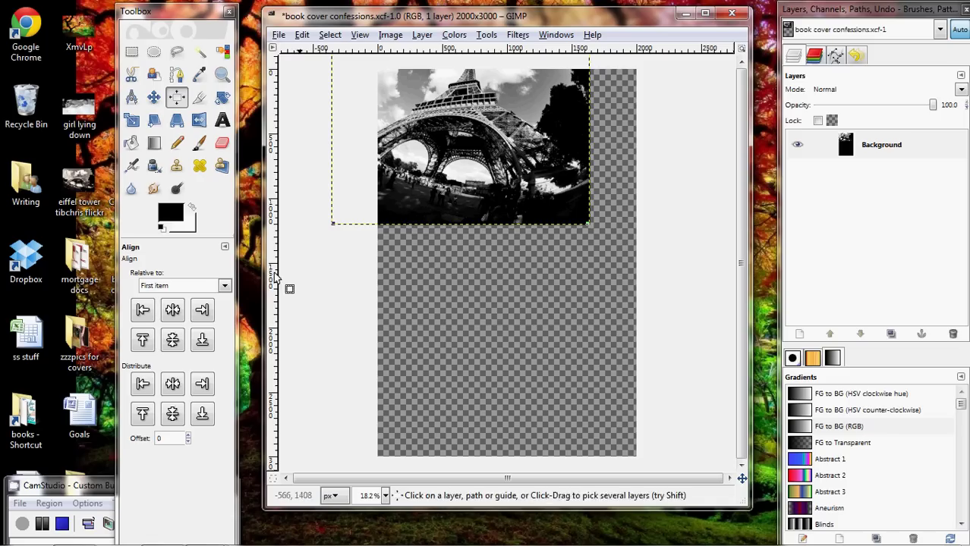
{"action": "left_click", "coordinate": [172, 309]}
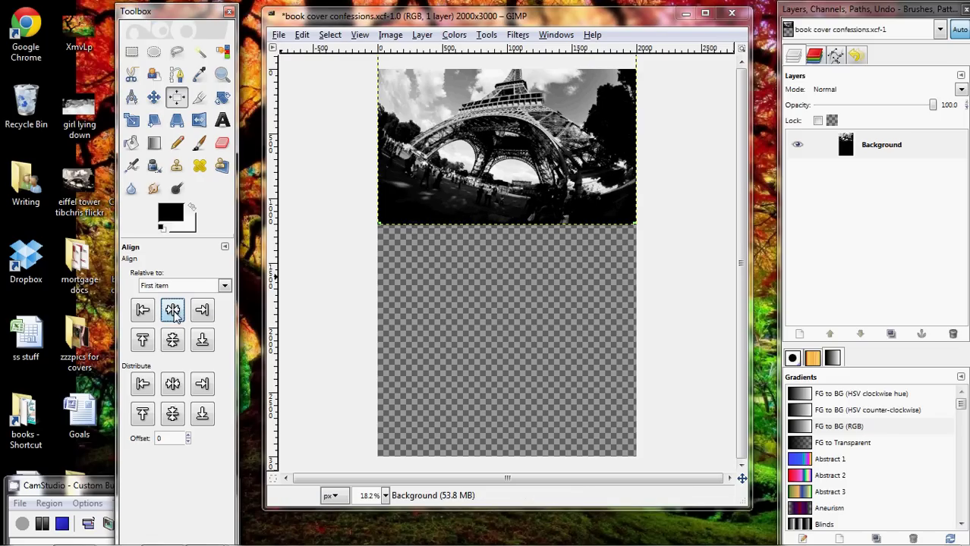
{"action": "left_click", "coordinate": [141, 339]}
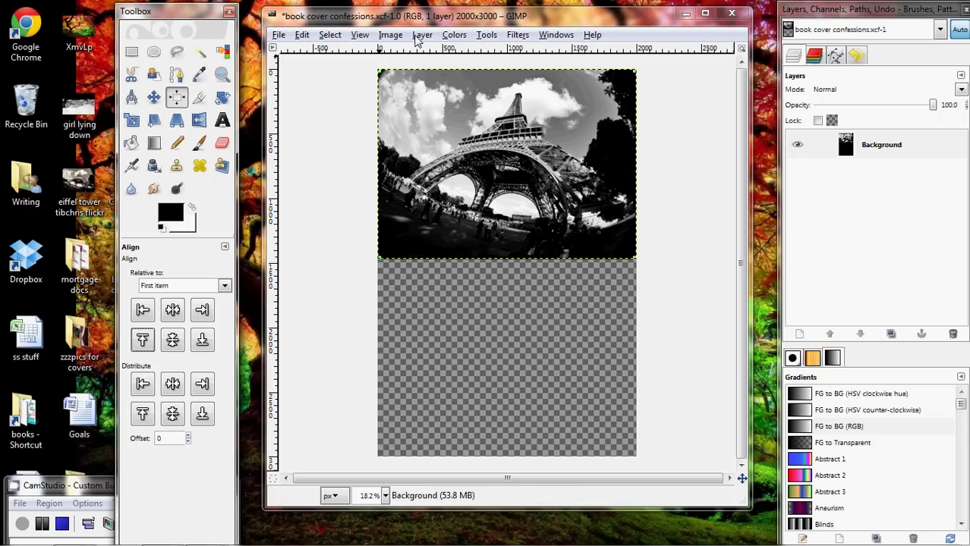
Add girl lying down.jpg to the image as a new layer.
{"action": "left_click", "coordinate": [422, 35]}
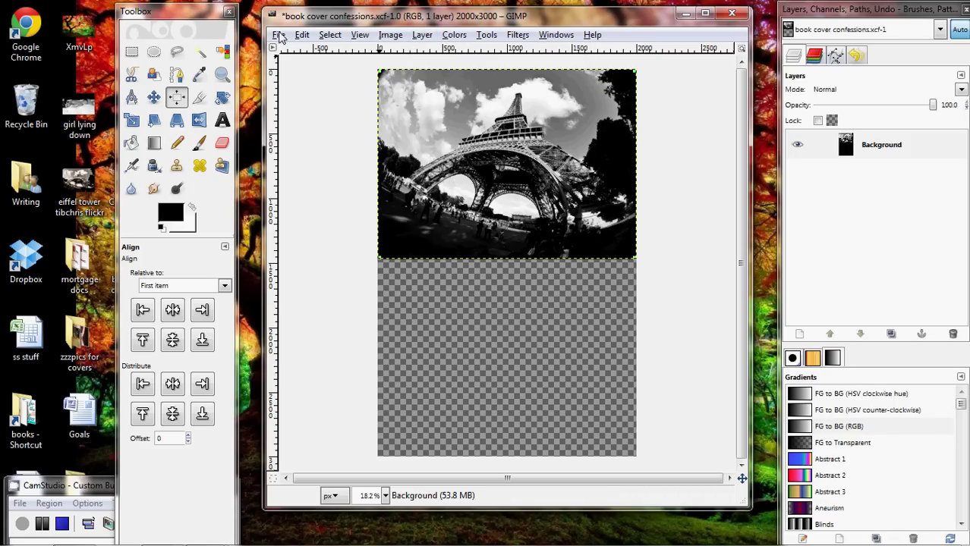
{"action": "left_click", "coordinate": [278, 35]}
{"action": "left_click", "coordinate": [296, 97]}
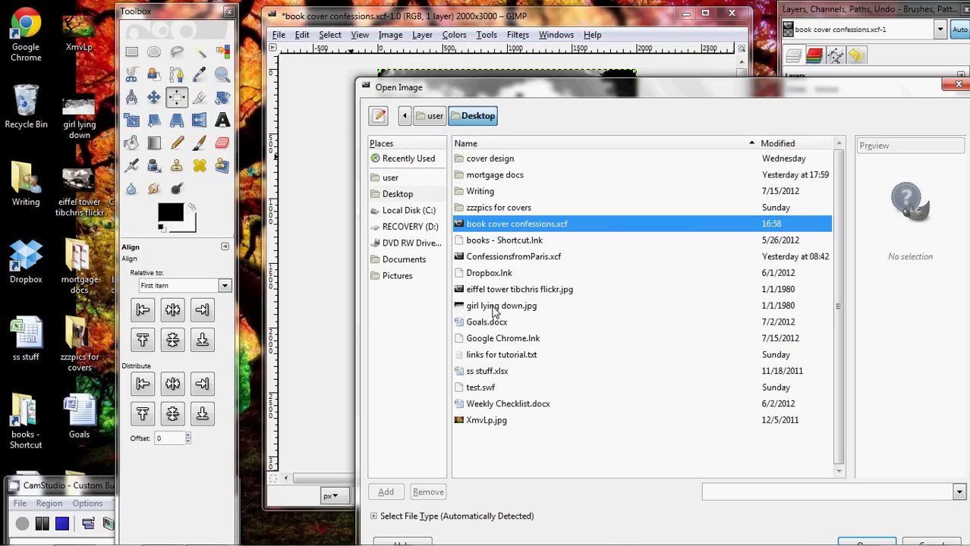
{"action": "double_click", "coordinate": [501, 306]}
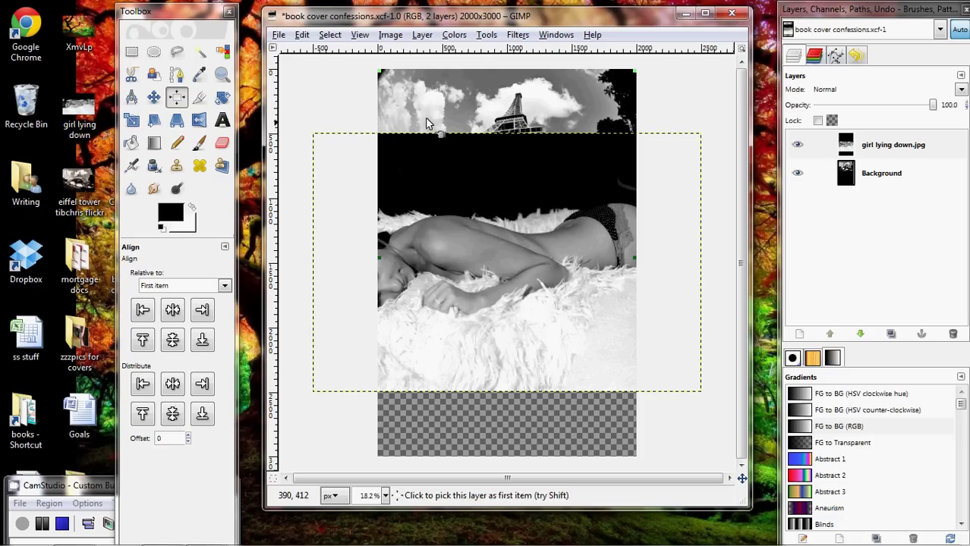
Scale the girl photo layer to 2000 px wide and align it to the cover's bottom edge.
{"action": "left_click", "coordinate": [421, 34]}
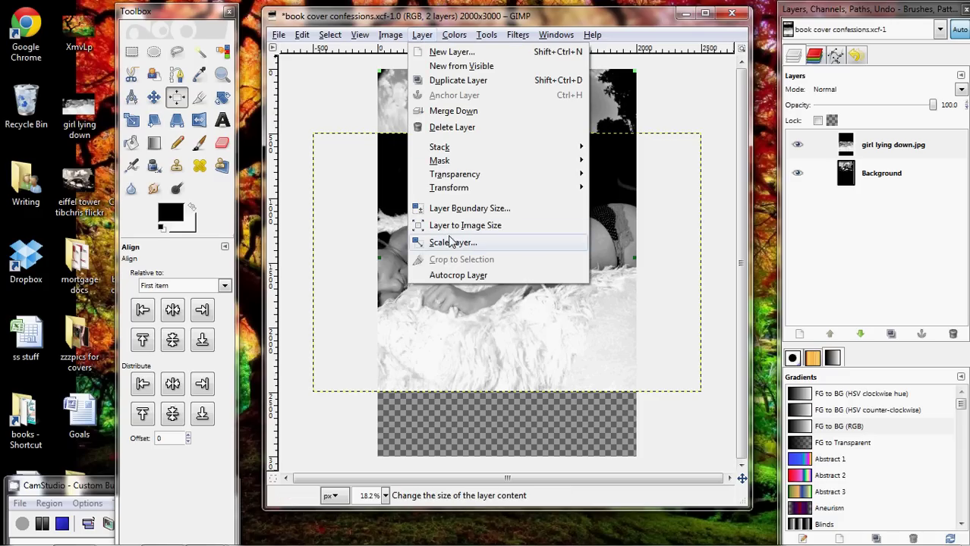
{"action": "left_click", "coordinate": [424, 242]}
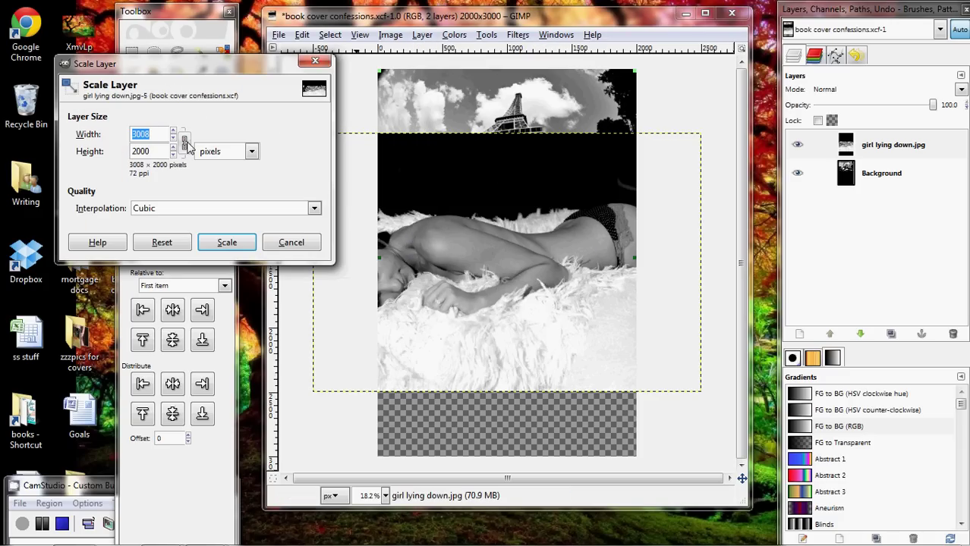
{"action": "type", "text": "2000"}
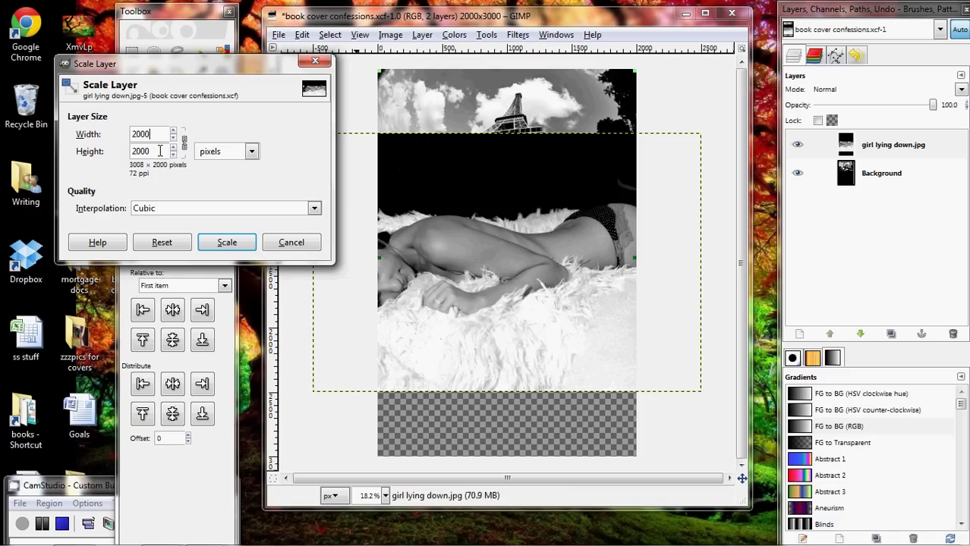
{"action": "left_click", "coordinate": [160, 151]}
{"action": "left_click", "coordinate": [225, 247]}
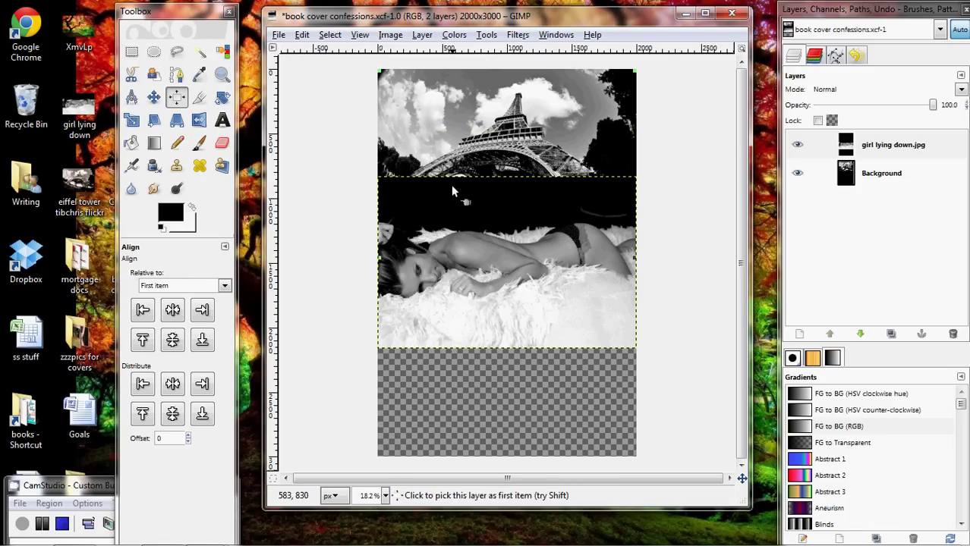
{"action": "left_click", "coordinate": [531, 296]}
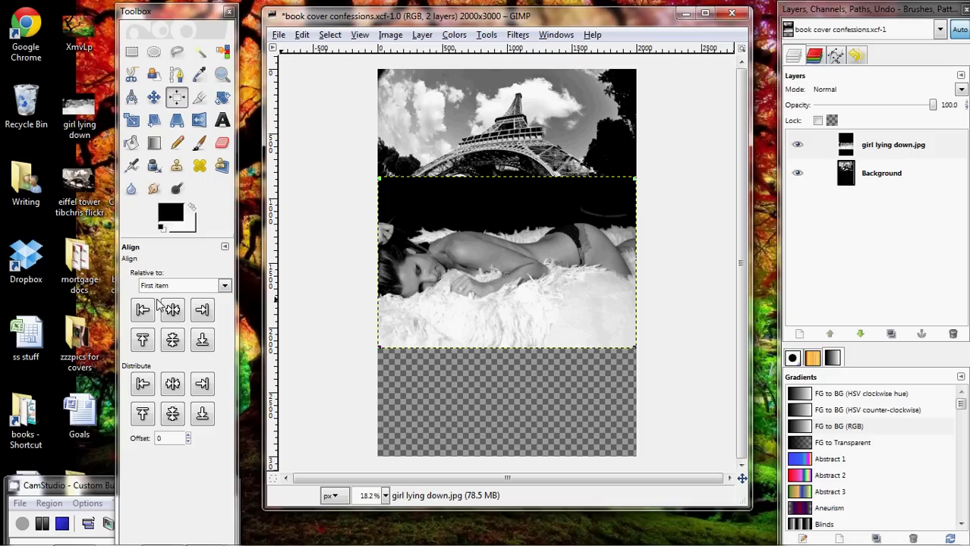
{"action": "left_click", "coordinate": [203, 342]}
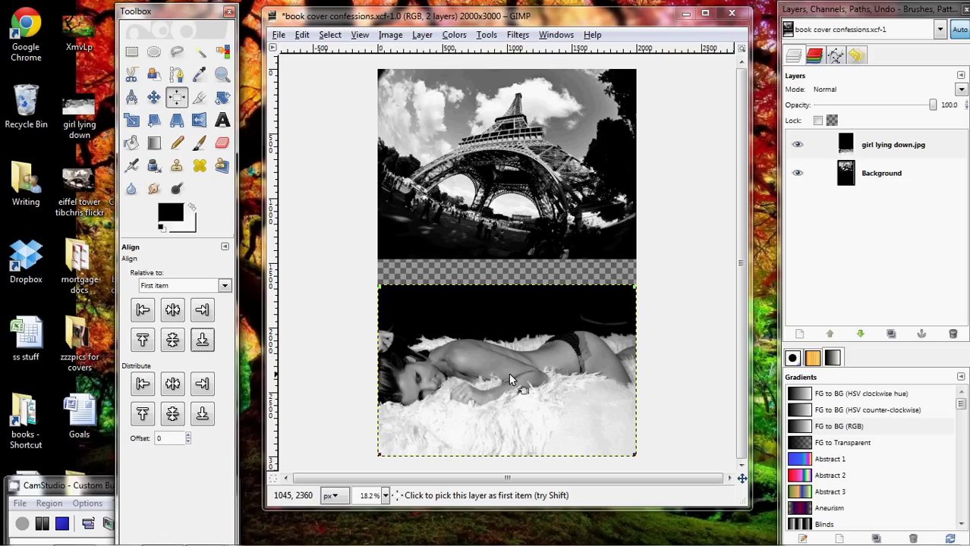
Duplicate the girl layer, set the copy to Soft light at about 53 opacity, and merge it down.
{"action": "right_click", "coordinate": [880, 155]}
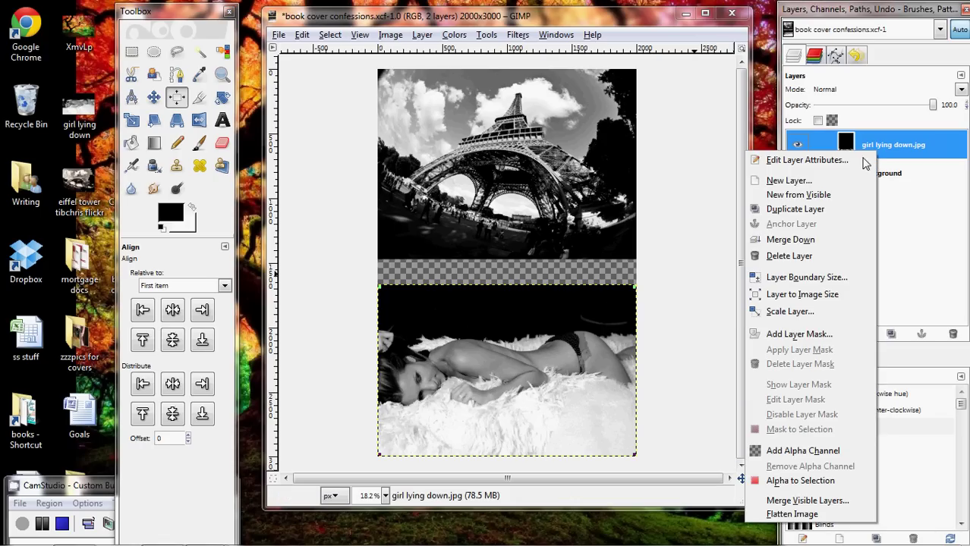
{"action": "left_click", "coordinate": [823, 211]}
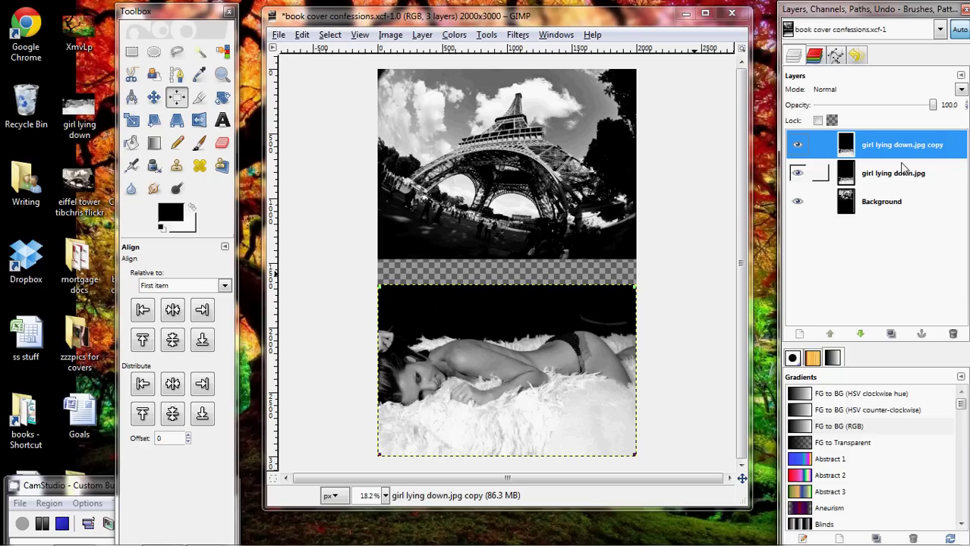
{"action": "left_click", "coordinate": [960, 89]}
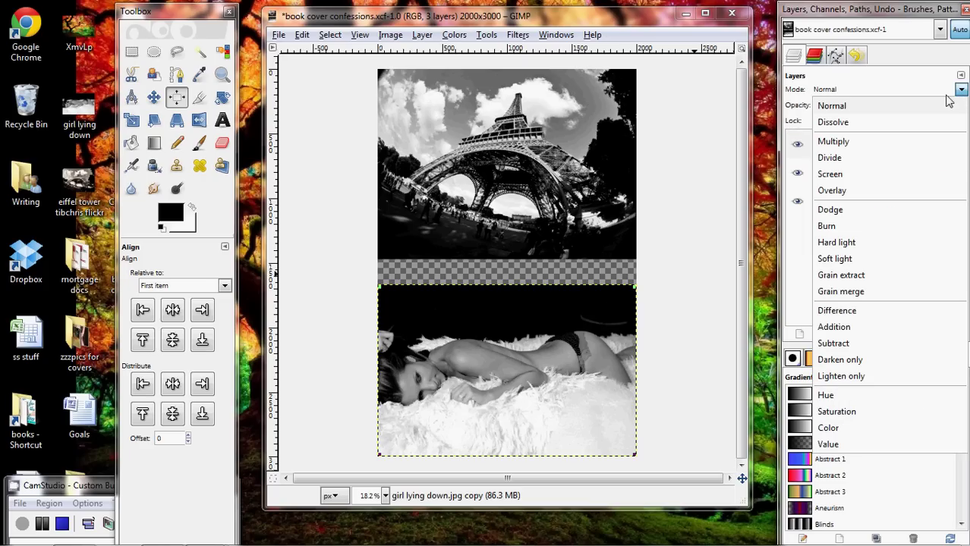
{"action": "left_click", "coordinate": [888, 262]}
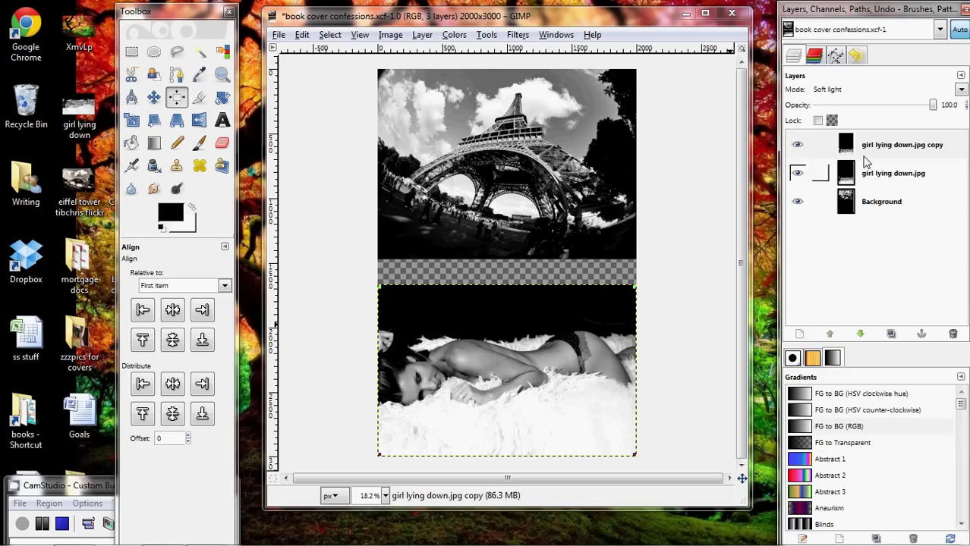
{"action": "left_click", "coordinate": [800, 150]}
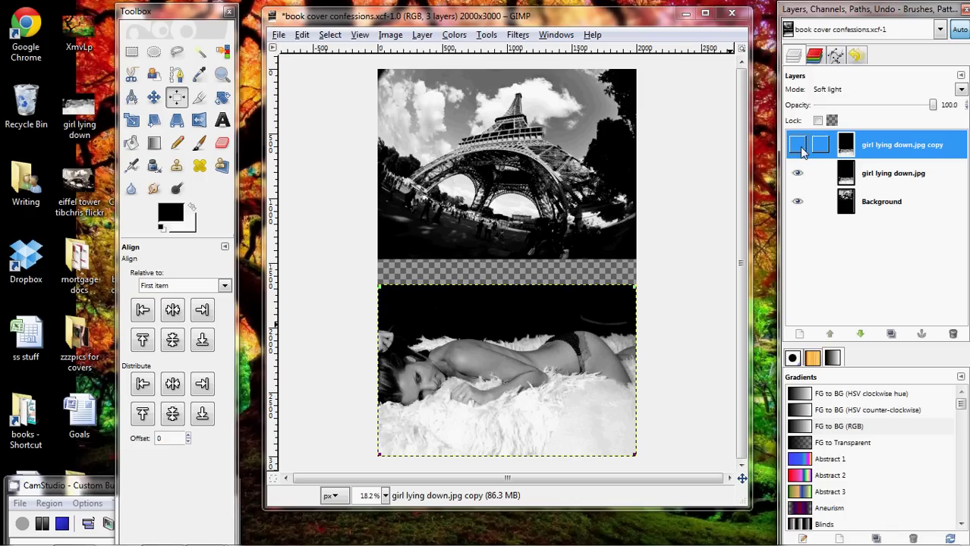
{"action": "left_click", "coordinate": [800, 150]}
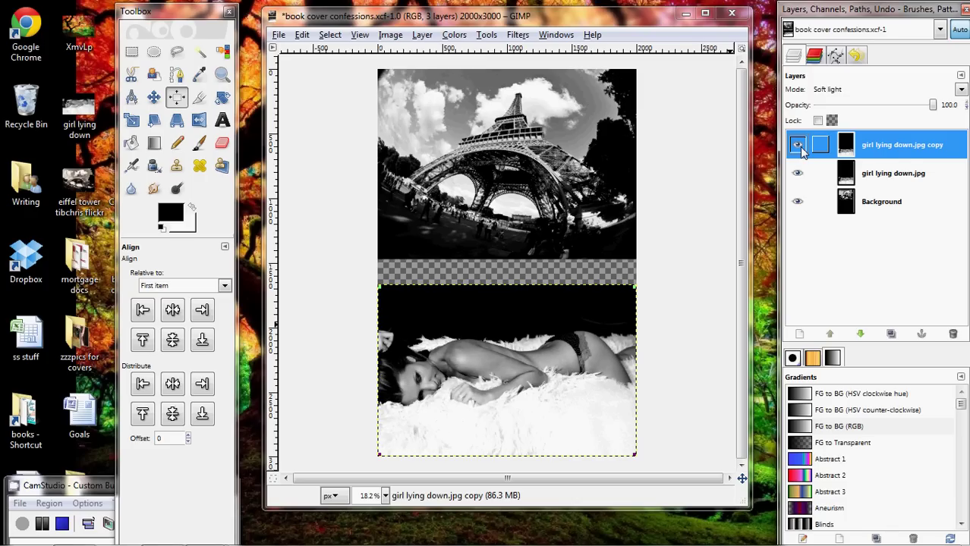
{"action": "mouse_move", "coordinate": [933, 105]}
{"action": "left_mouse_down"}
{"action": "mouse_move", "coordinate": [854, 108]}
{"action": "mouse_move", "coordinate": [941, 106]}
{"action": "left_mouse_up"}
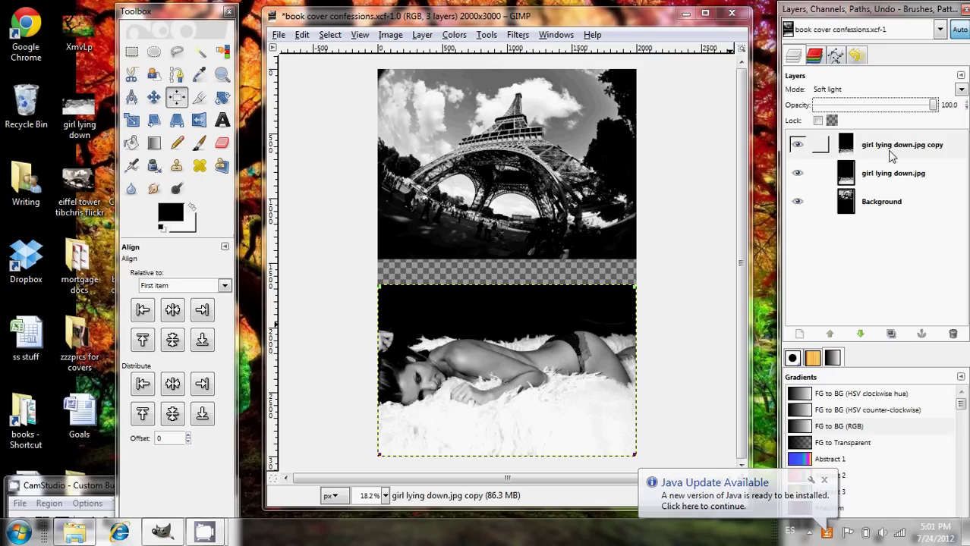
{"action": "right_click", "coordinate": [891, 155]}
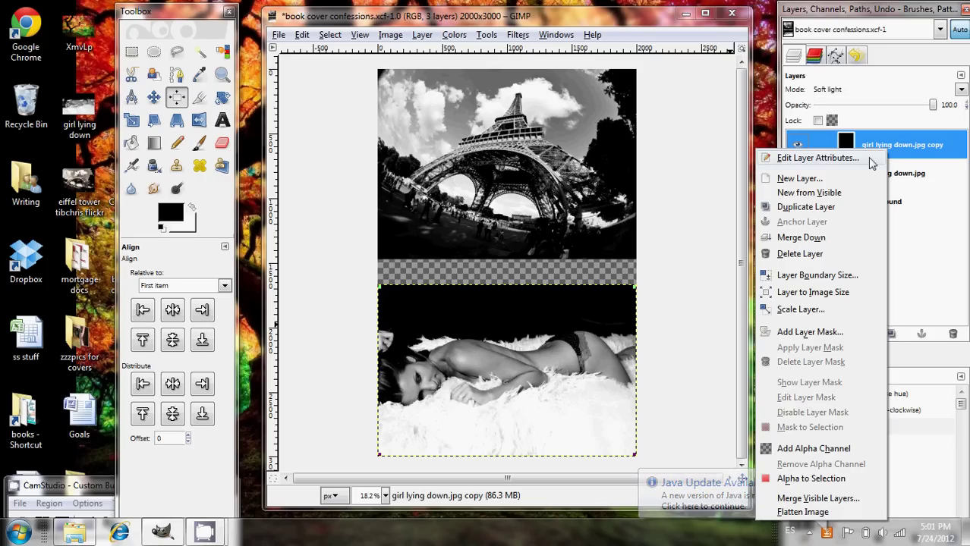
{"action": "left_click", "coordinate": [842, 237]}
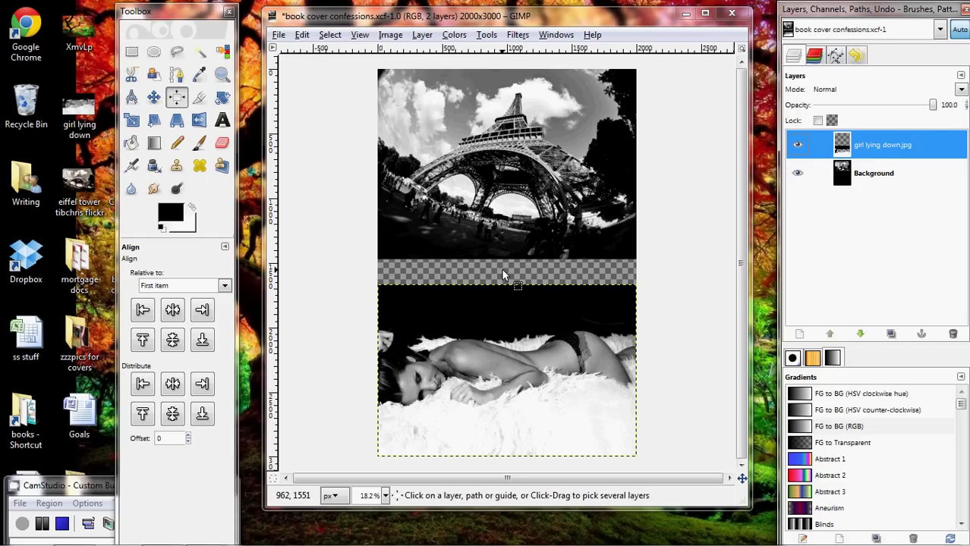
Create a new layer named background filled with the black foreground colour.
{"action": "left_click", "coordinate": [423, 35]}
{"action": "left_click", "coordinate": [438, 54]}
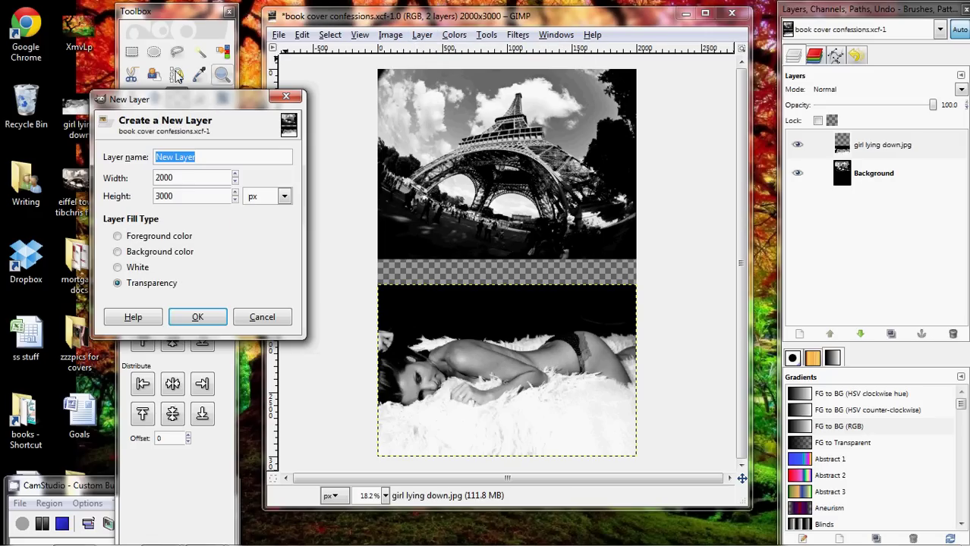
{"action": "left_click_drag", "start_coordinate": [190, 104], "coordinate": [422, 106]}
{"action": "type", "text": "background"}
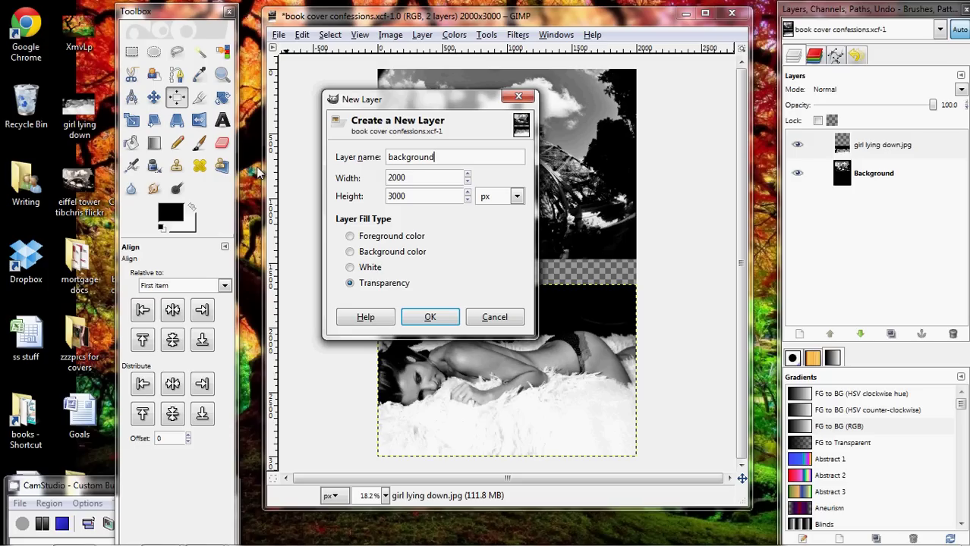
{"action": "left_click", "coordinate": [349, 236]}
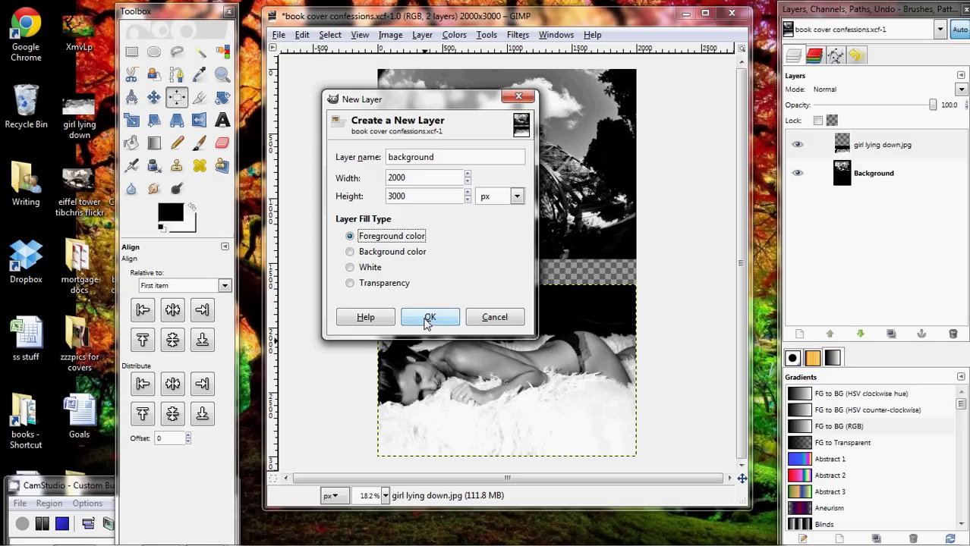
{"action": "left_click", "coordinate": [426, 319]}
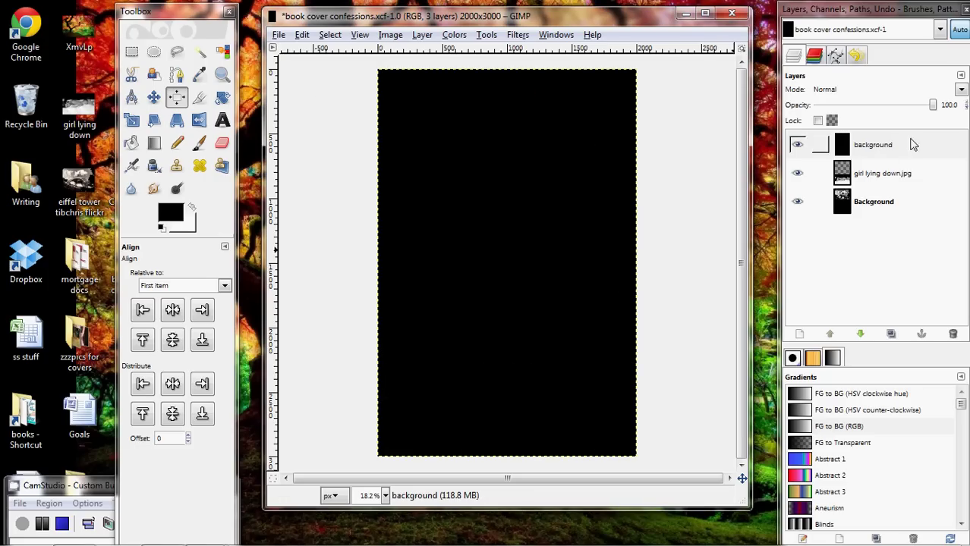
Lower the background layer to the bottom of the layer stack.
{"action": "left_click", "coordinate": [880, 148]}
{"action": "mouse_move", "coordinate": [881, 151]}
{"action": "left_mouse_down"}
{"action": "mouse_move", "coordinate": [883, 221]}
{"action": "mouse_move", "coordinate": [878, 159]}
{"action": "left_mouse_up"}
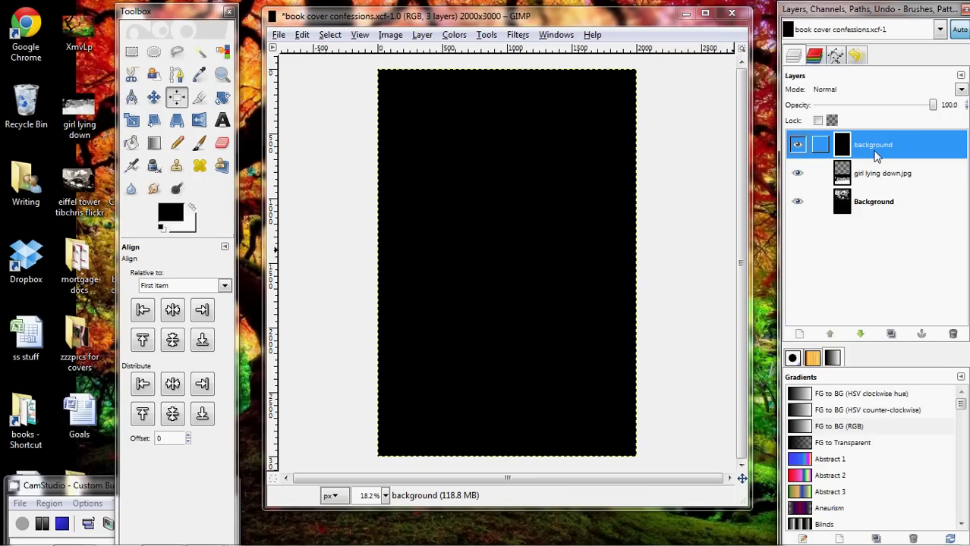
{"action": "left_click", "coordinate": [860, 335]}
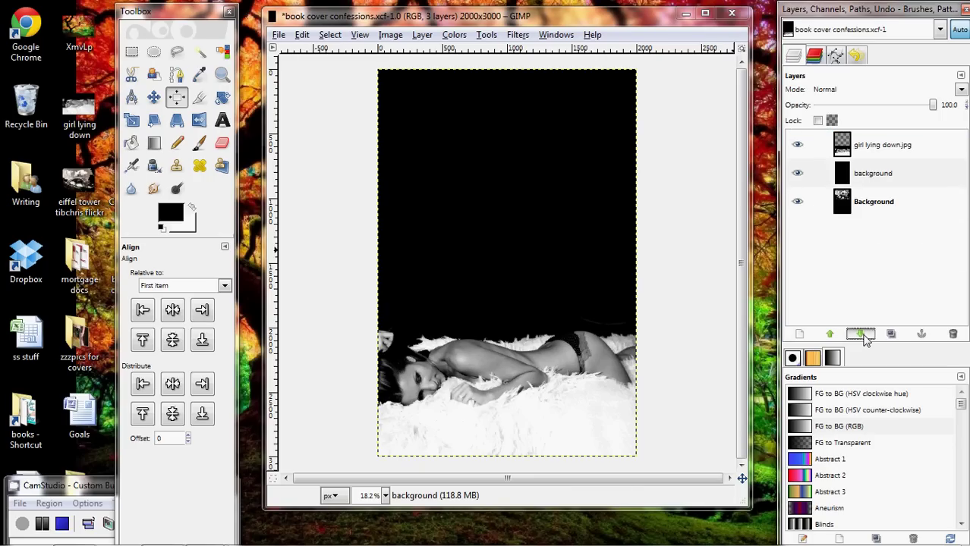
{"action": "left_click", "coordinate": [860, 335]}
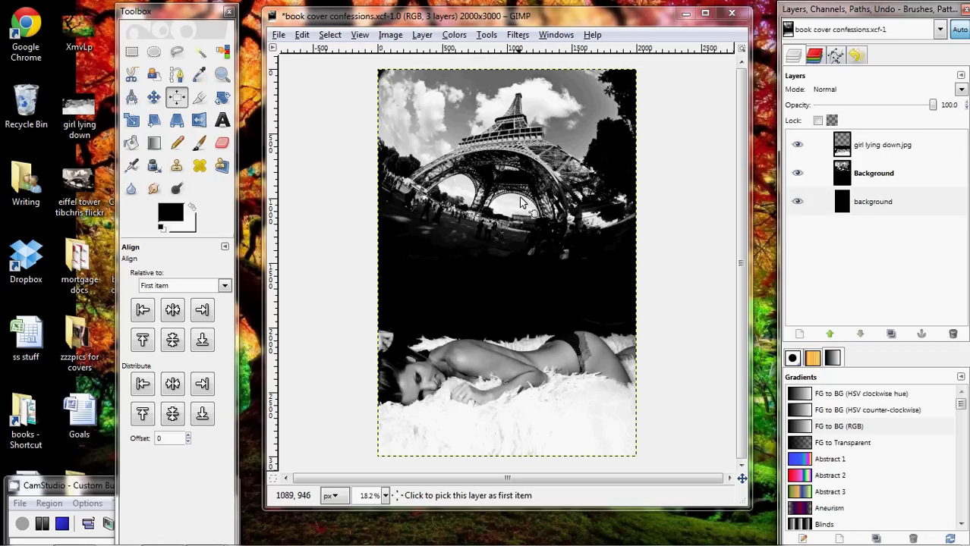
Create a new layer from visible and hide the girl, Background and black background layers.
{"action": "mouse_move", "coordinate": [194, 533]}
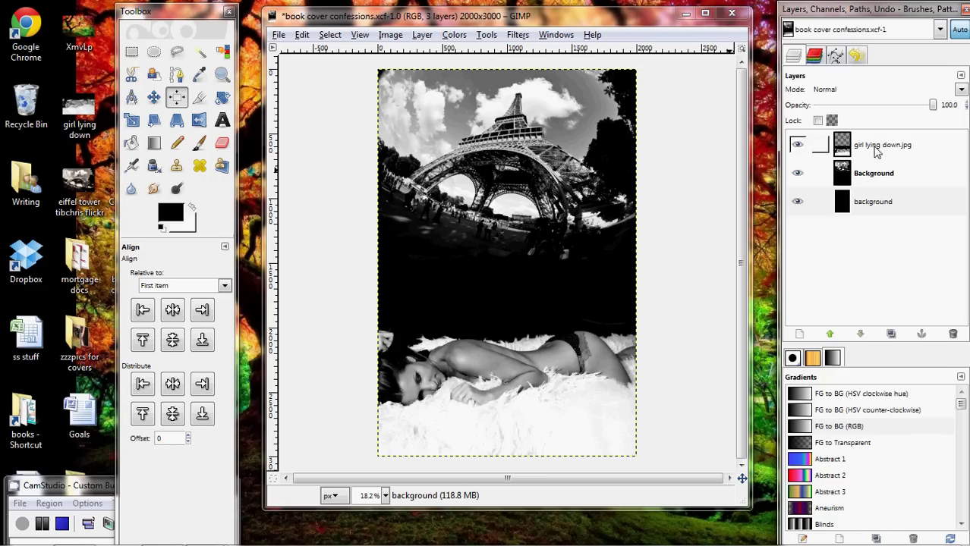
{"action": "right_click", "coordinate": [877, 151]}
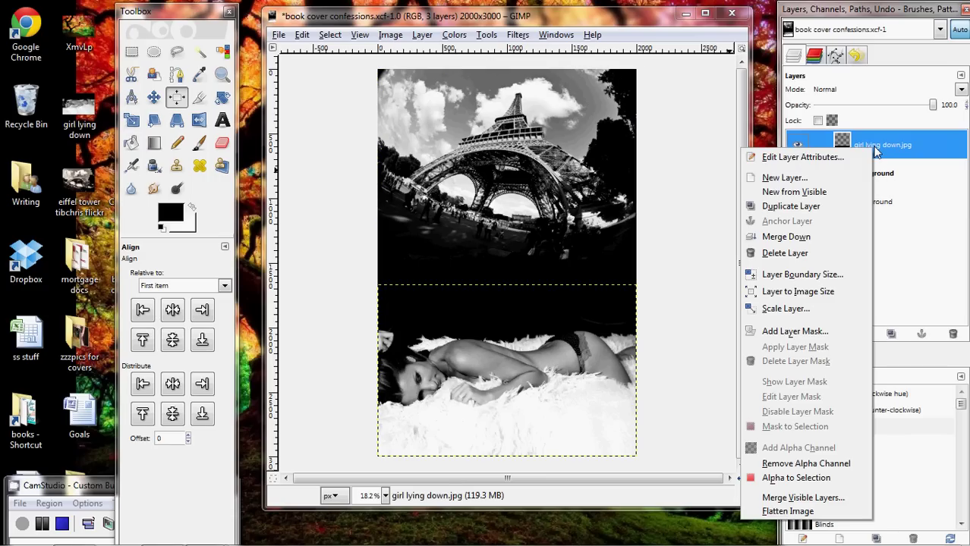
{"action": "left_click", "coordinate": [823, 194]}
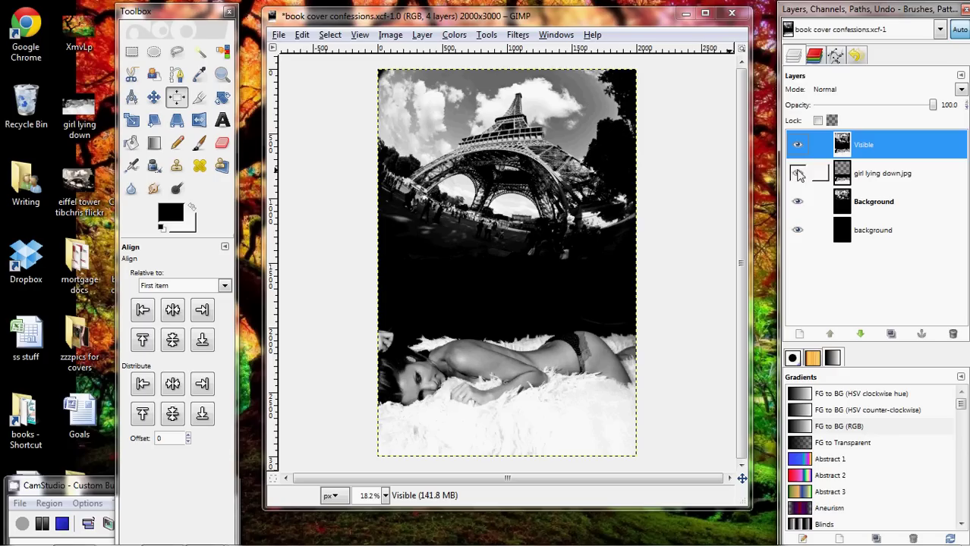
{"action": "left_click", "coordinate": [797, 173]}
{"action": "left_click", "coordinate": [796, 201]}
{"action": "left_click", "coordinate": [797, 230]}
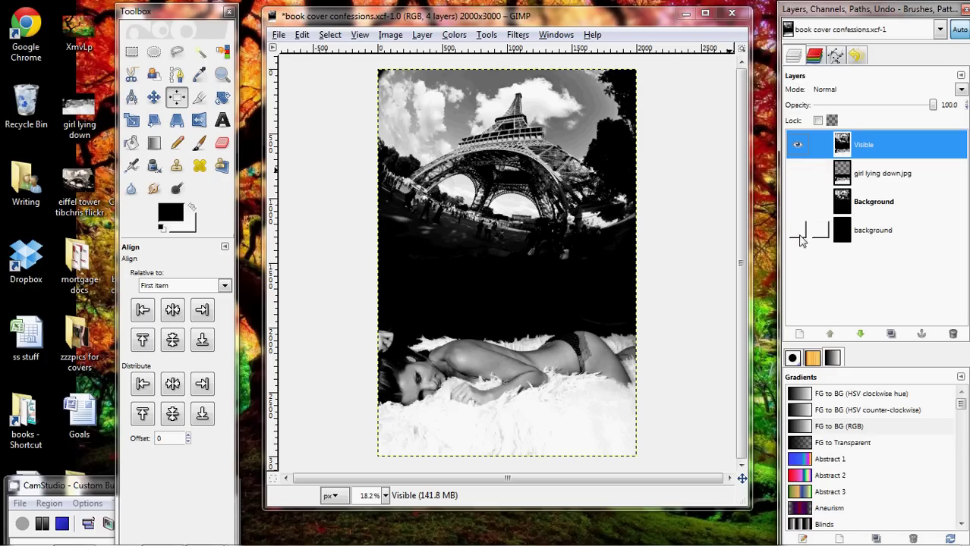
Rename the Visible layer to cover.
{"action": "double_click", "coordinate": [868, 148]}
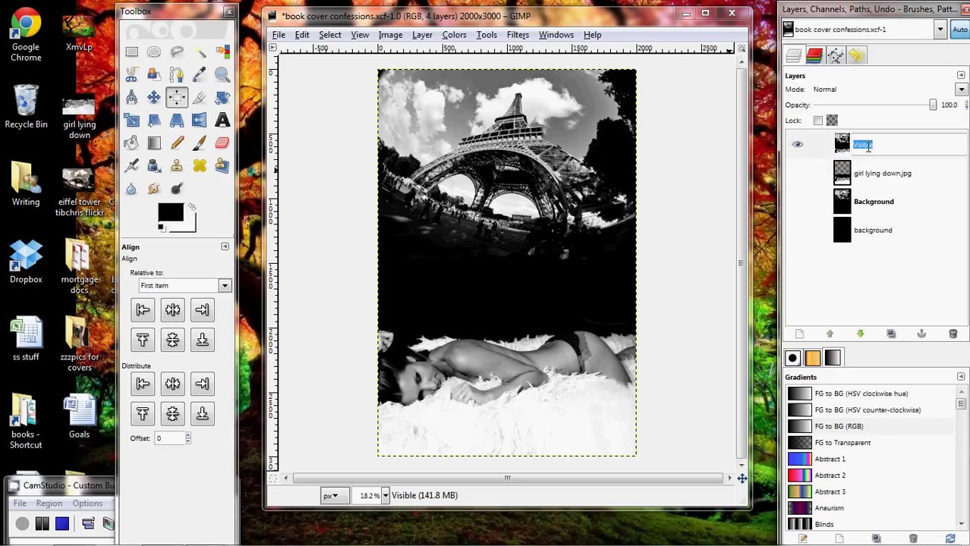
{"action": "type", "text": "cover"}
{"action": "key", "text": "Return"}
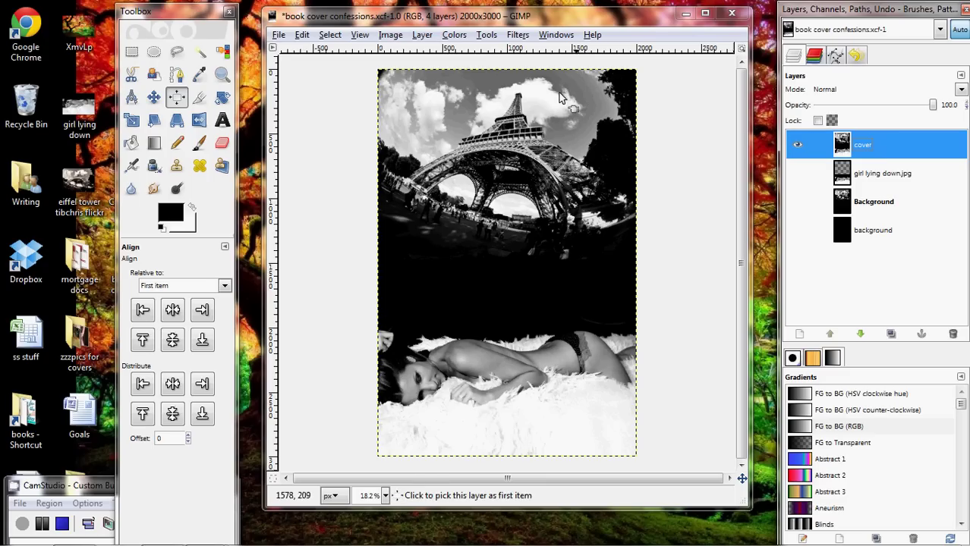
Colorize the cover layer sepia with hue 37, saturation 41 and lightness 0.
{"action": "left_click", "coordinate": [454, 35]}
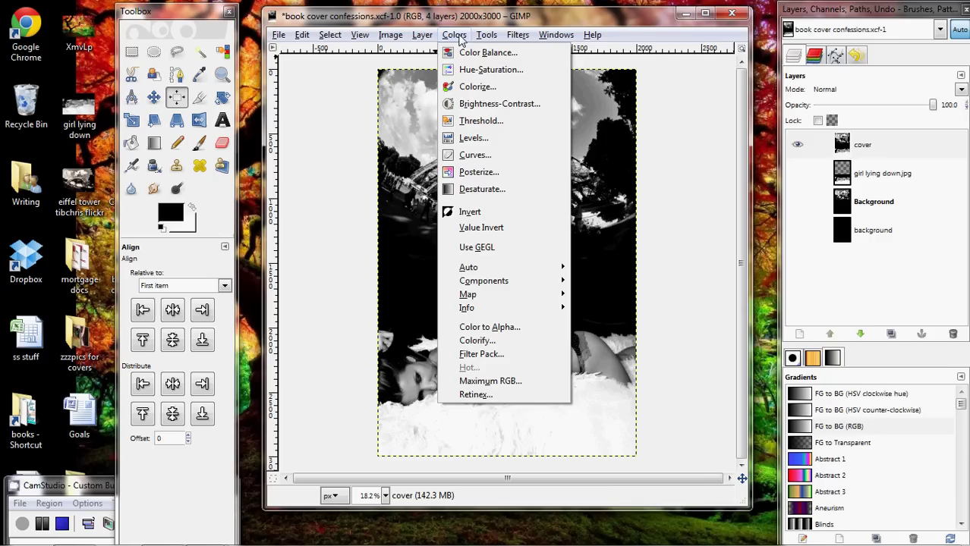
{"action": "left_click", "coordinate": [464, 86]}
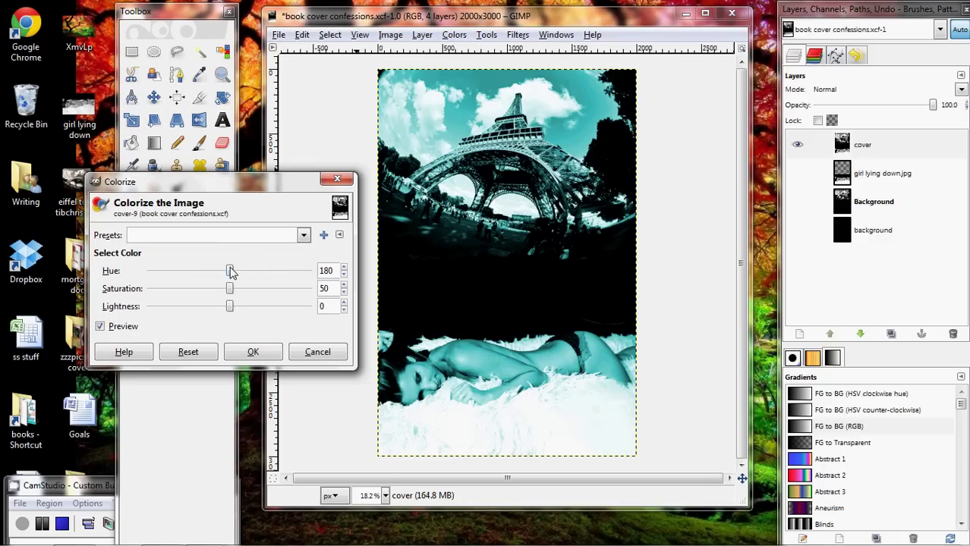
{"action": "left_click_drag", "start_coordinate": [230, 272], "coordinate": [197, 277]}
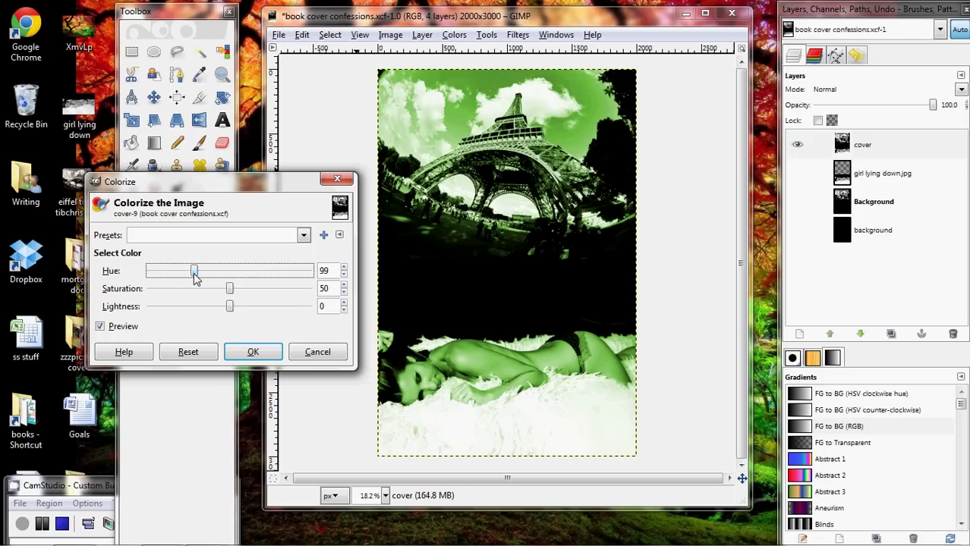
{"action": "left_click_drag", "start_coordinate": [195, 277], "coordinate": [168, 276]}
{"action": "left_click_drag", "start_coordinate": [229, 291], "coordinate": [214, 289]}
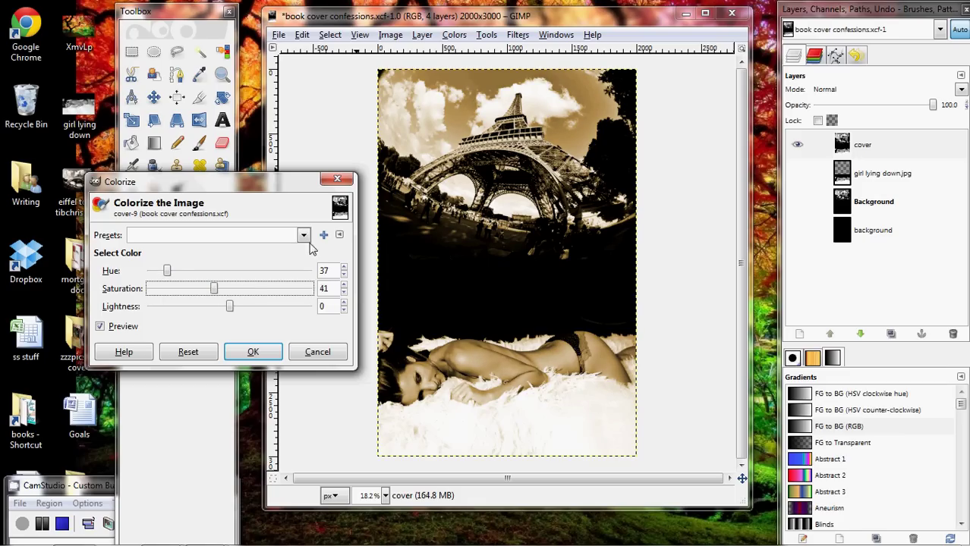
{"action": "left_click", "coordinate": [253, 353]}
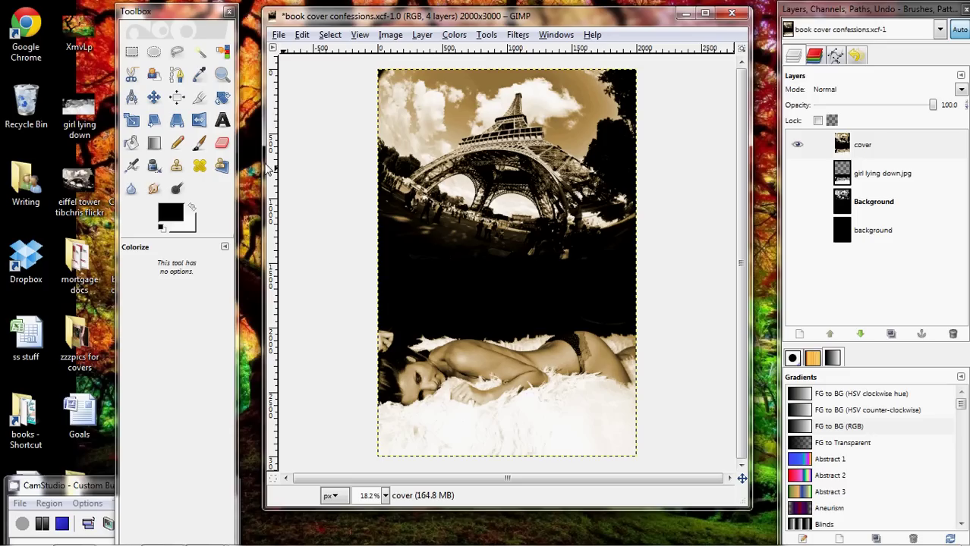
Set the Text tool to the Rechtman Thin font at 600 px in white.
{"action": "left_click", "coordinate": [224, 121]}
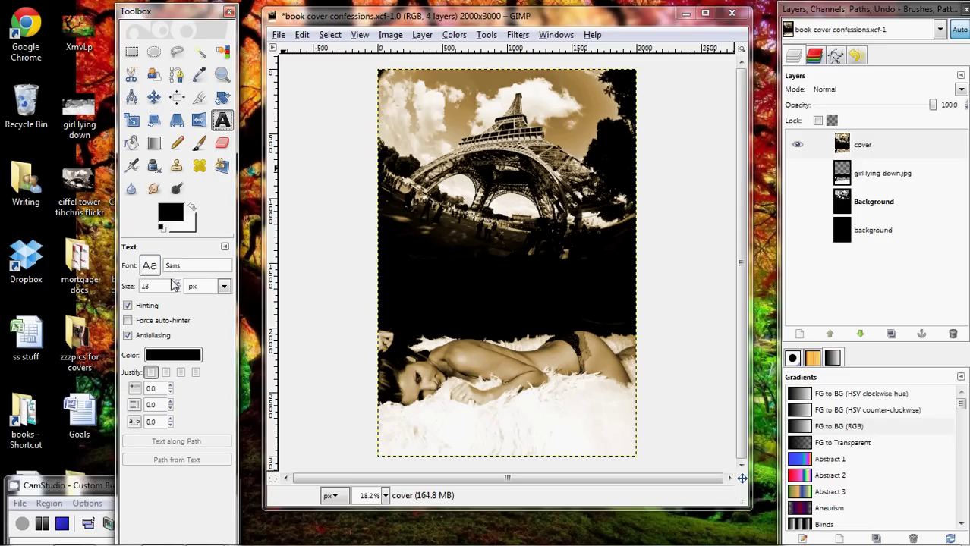
{"action": "left_click", "coordinate": [150, 266]}
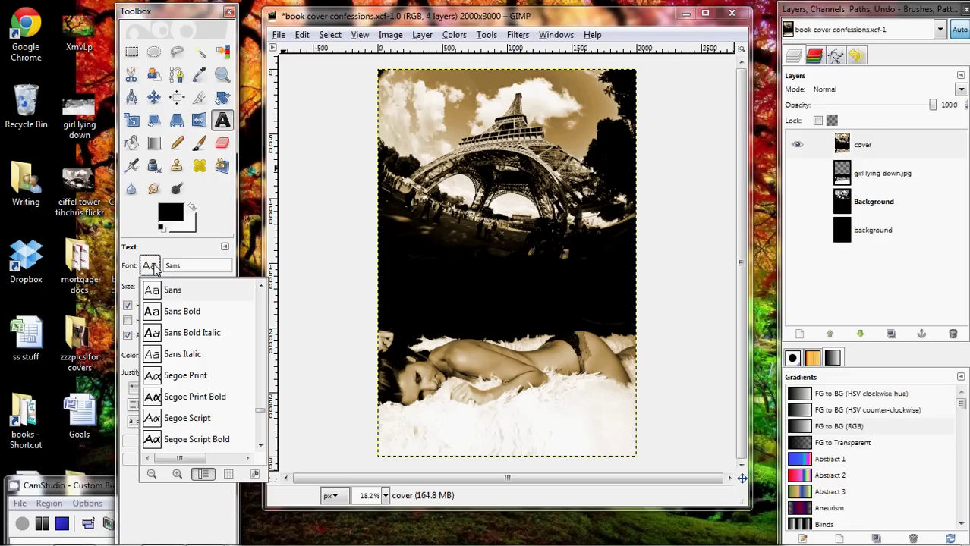
{"action": "scroll", "coordinate": [203, 357], "scroll_direction": "up", "scroll_amount": 3}
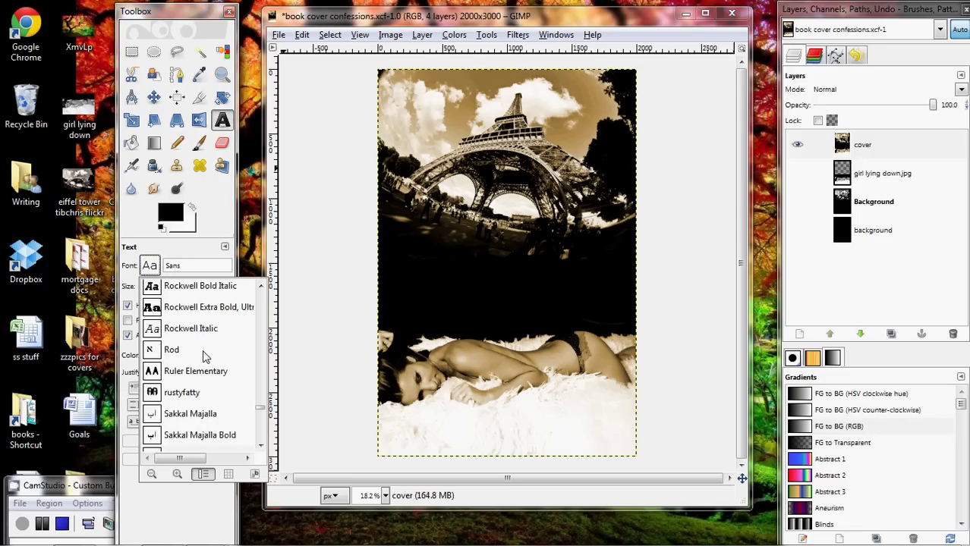
{"action": "scroll", "coordinate": [203, 356], "scroll_direction": "up", "scroll_amount": 3}
{"action": "left_click", "coordinate": [206, 393]}
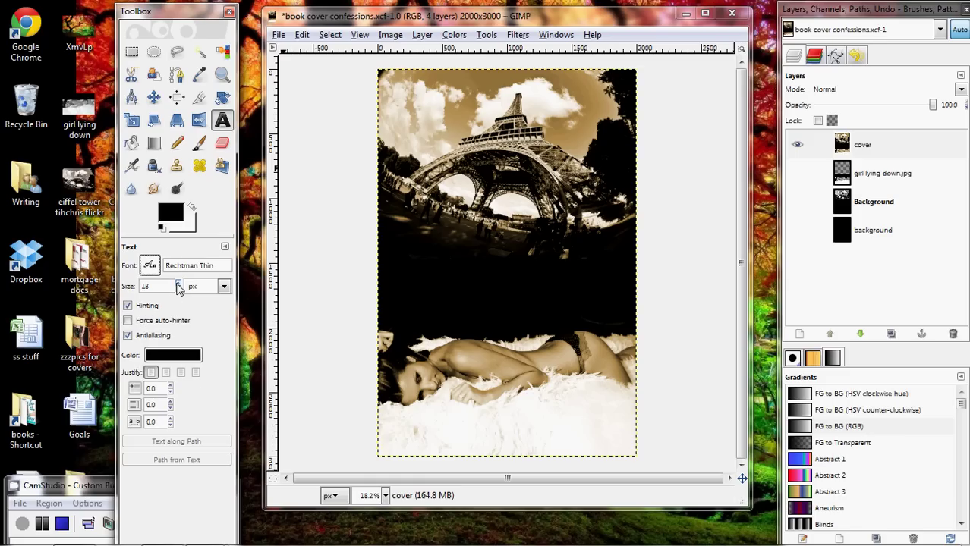
{"action": "double_click", "coordinate": [160, 287]}
{"action": "left_click", "coordinate": [192, 210]}
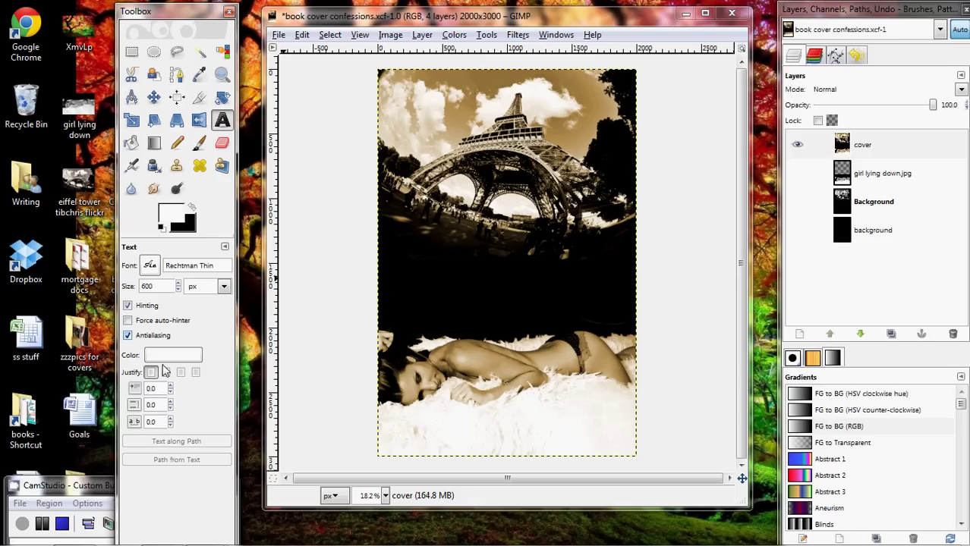
Write 'Conf' and a separate 'essions' text box, placed side by side to spell Confessions.
{"action": "left_click", "coordinate": [410, 261]}
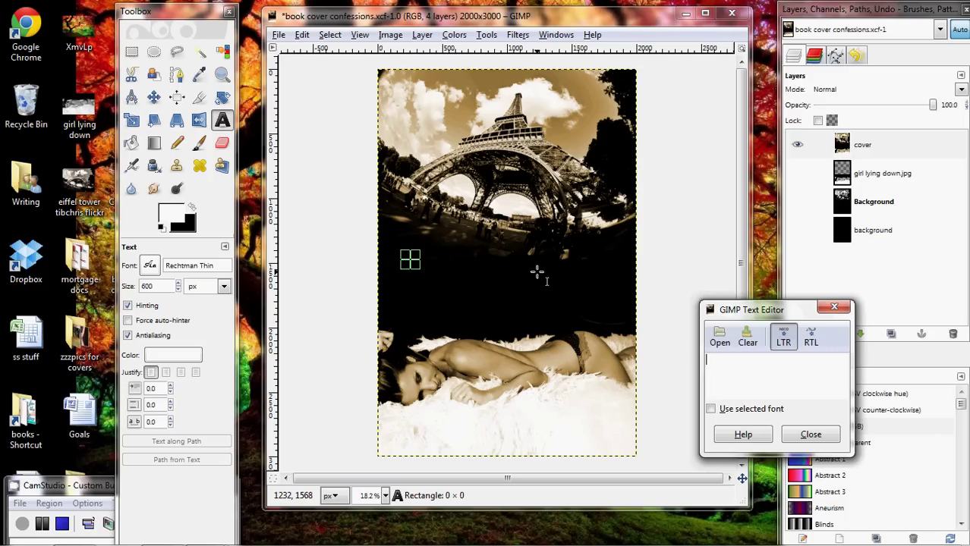
{"action": "type", "text": "Confession"}
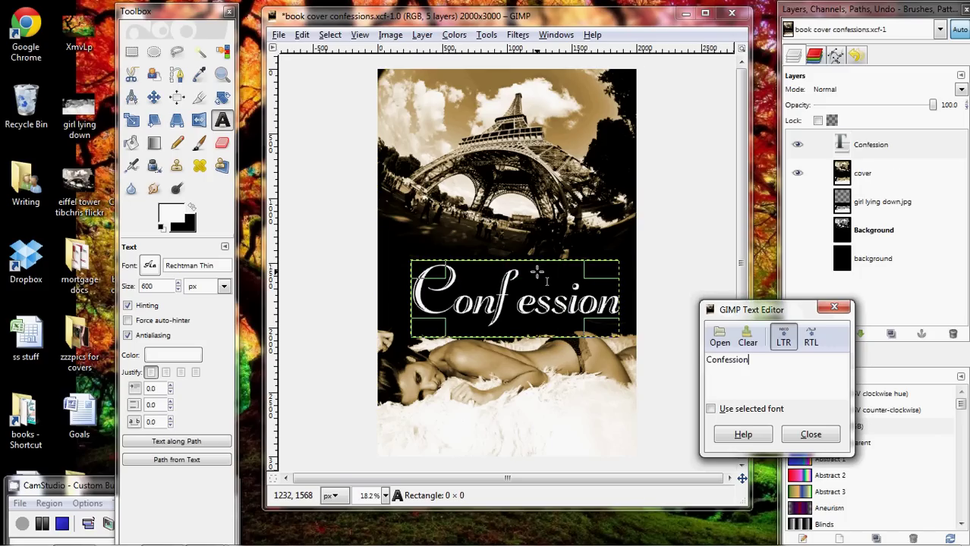
{"action": "type", "text": "s"}
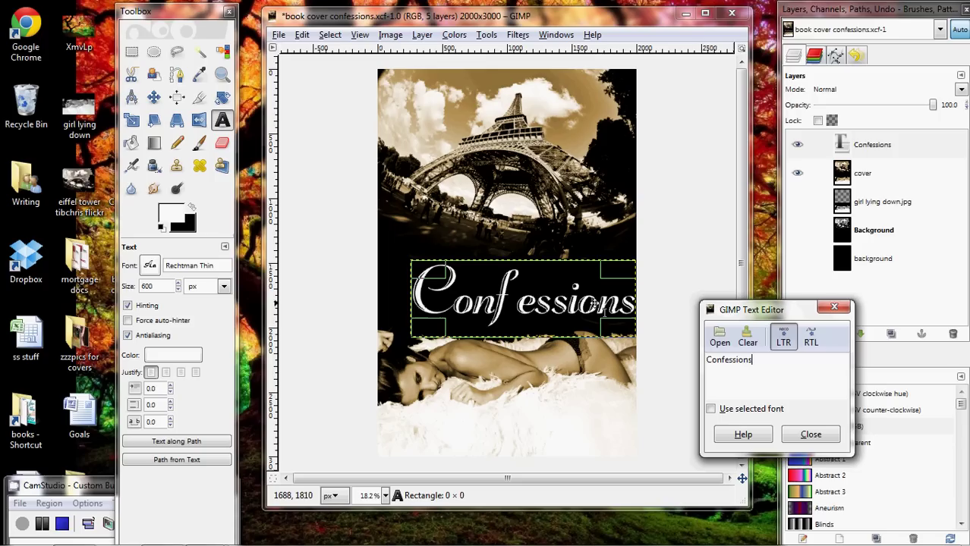
{"action": "key", "text": "BackSpace"}
{"action": "key", "text": "BackSpace"}
{"action": "key", "text": "BackSpace"}
{"action": "key", "text": "BackSpace"}
{"action": "key", "text": "BackSpace"}
{"action": "key", "text": "BackSpace"}
{"action": "key", "text": "BackSpace"}
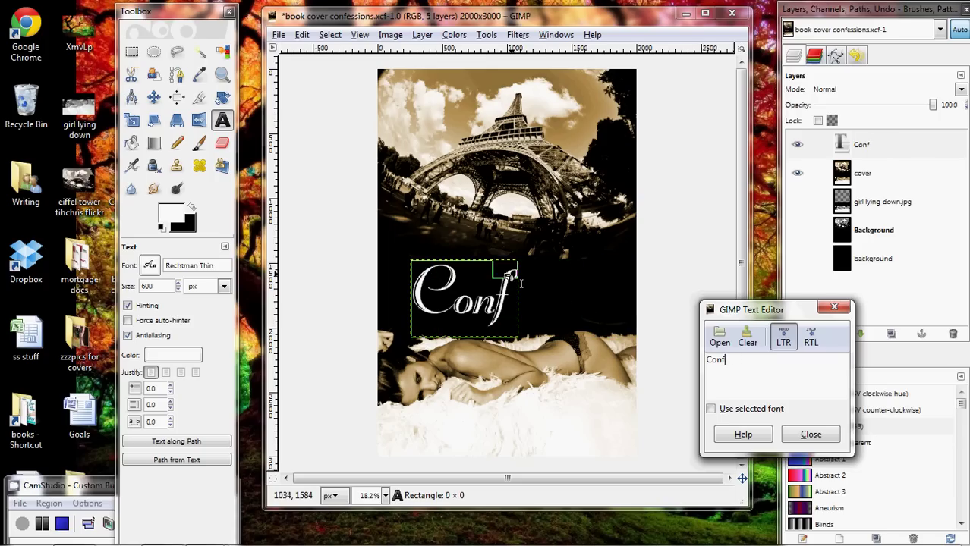
{"action": "left_click", "coordinate": [523, 288]}
{"action": "type", "text": "essions"}
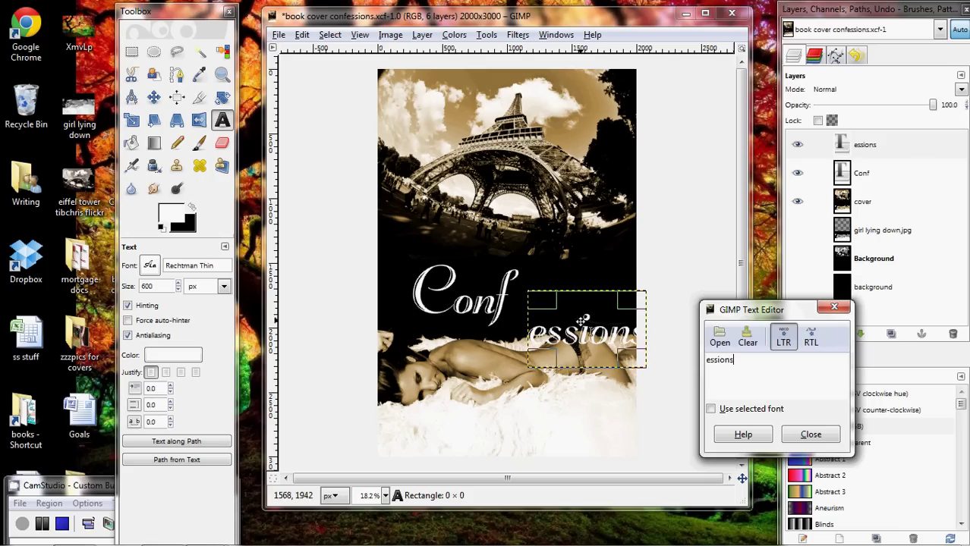
{"action": "left_click_drag", "start_coordinate": [582, 322], "coordinate": [560, 304]}
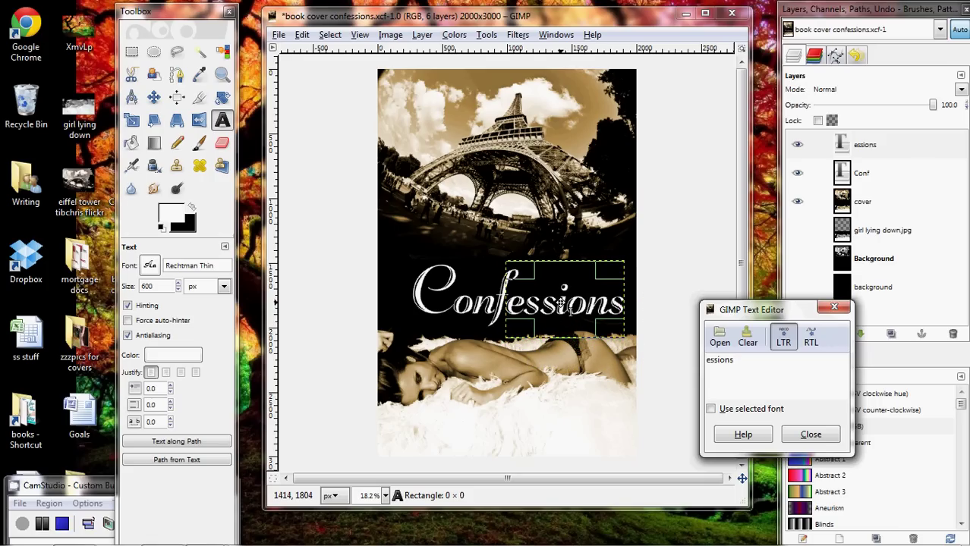
{"action": "left_click", "coordinate": [834, 306]}
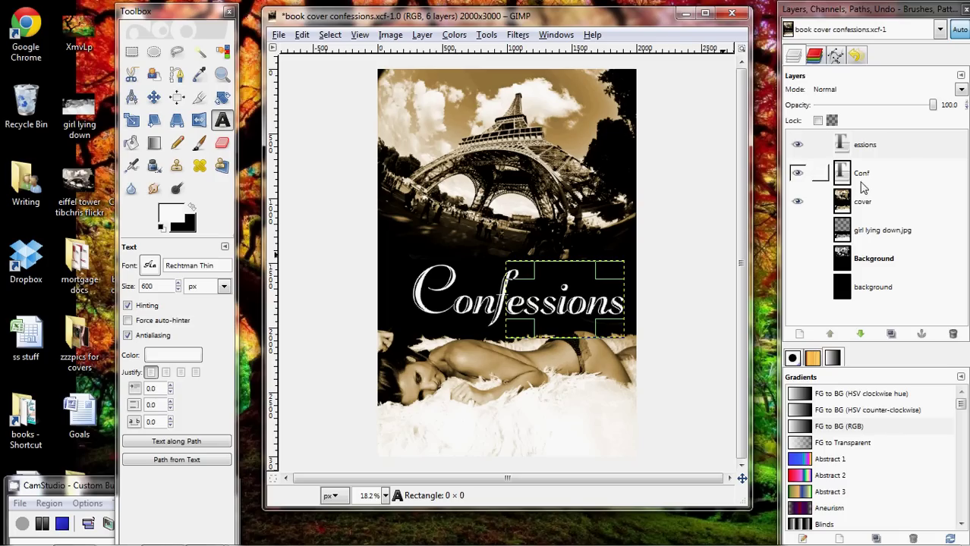
Merge the essions text layer down into the Conf layer.
{"action": "right_click", "coordinate": [869, 150]}
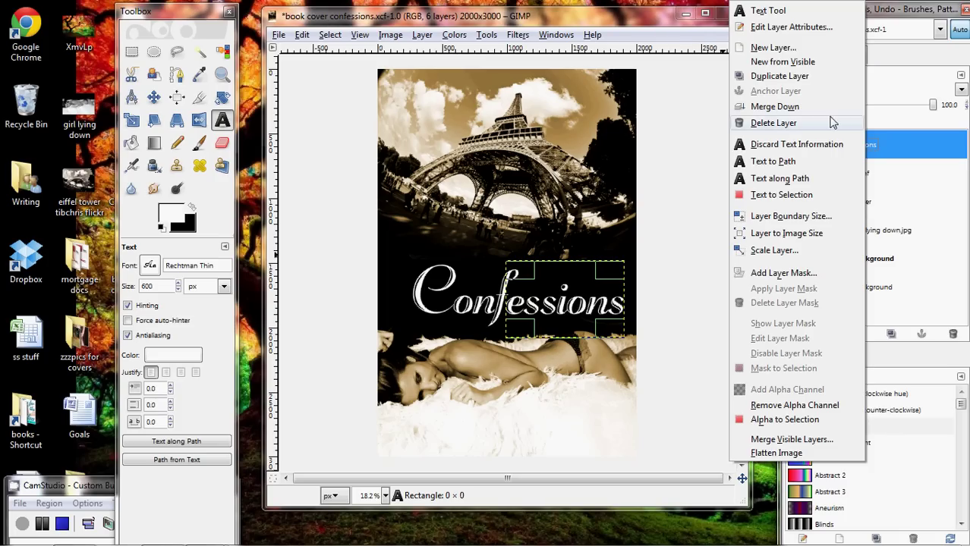
{"action": "left_click", "coordinate": [789, 106]}
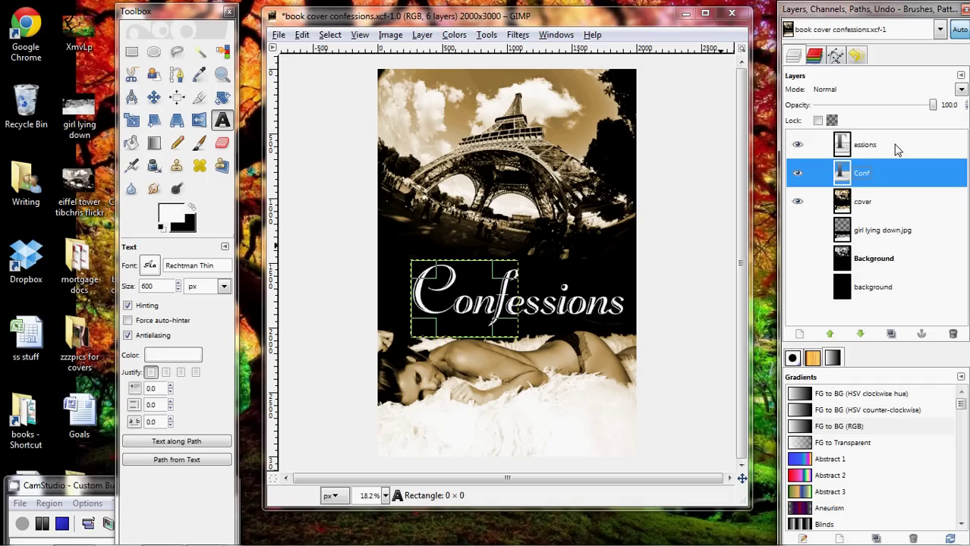
{"action": "right_click", "coordinate": [845, 144]}
{"action": "left_click", "coordinate": [793, 109]}
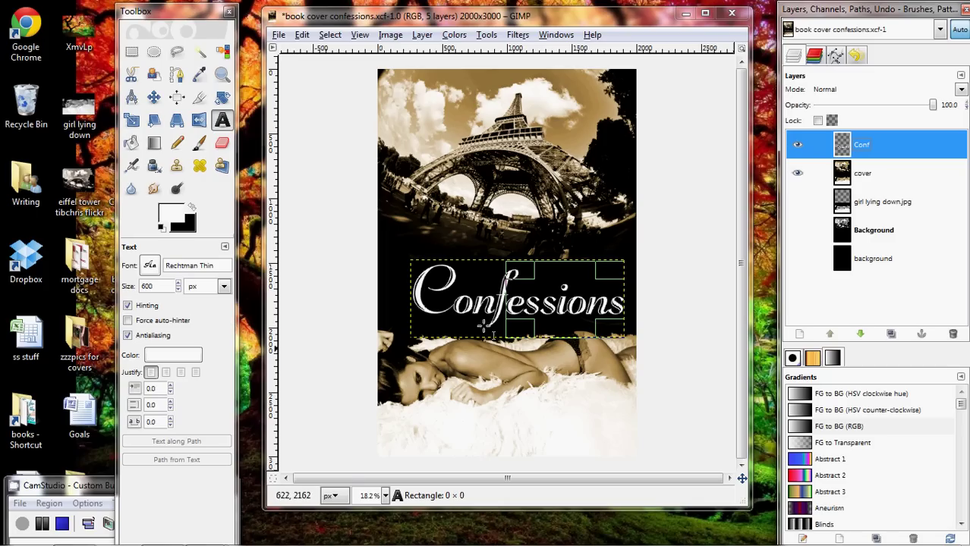
Create a white 'f' text layer and move it below the left end of Confessions.
{"action": "left_click", "coordinate": [450, 340]}
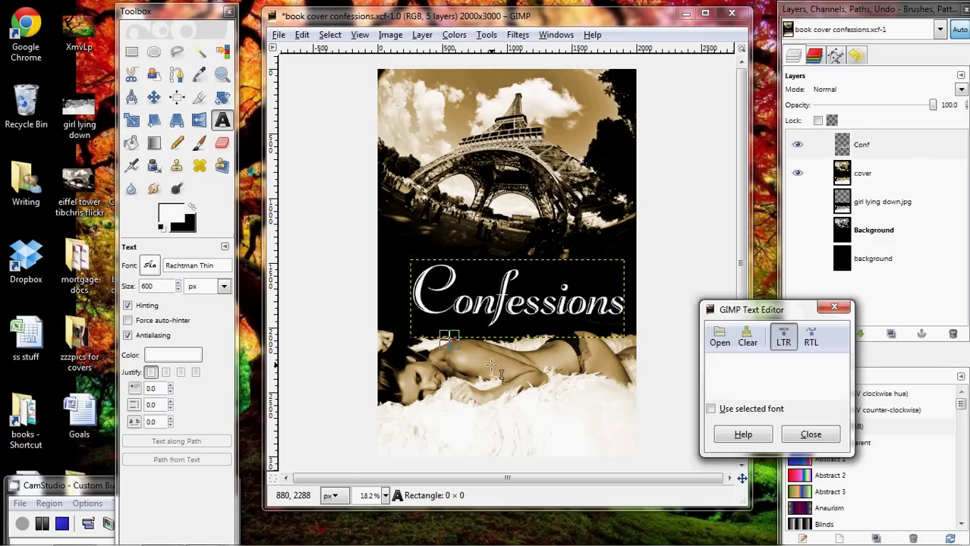
{"action": "type", "text": "from"}
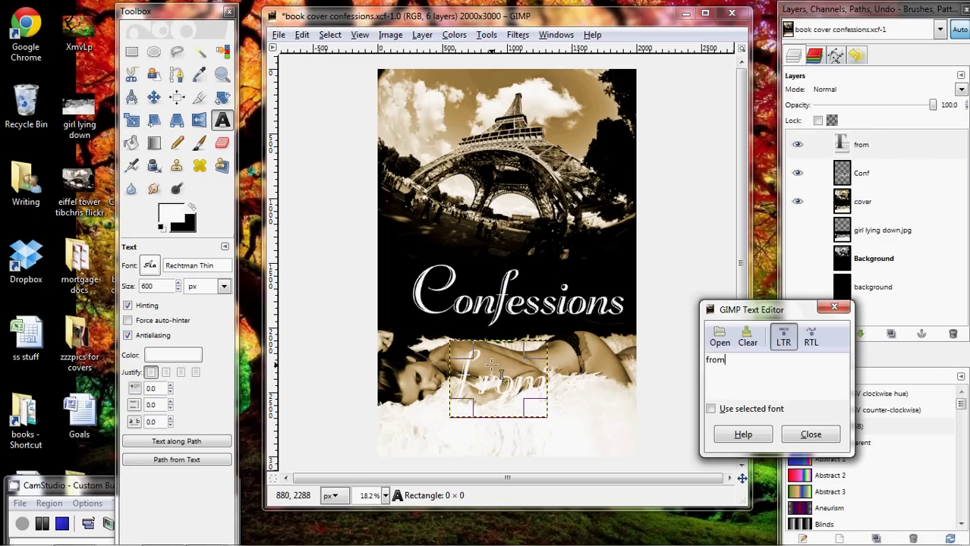
{"action": "key", "text": "BackSpace"}
{"action": "key", "text": "BackSpace"}
{"action": "key", "text": "BackSpace"}
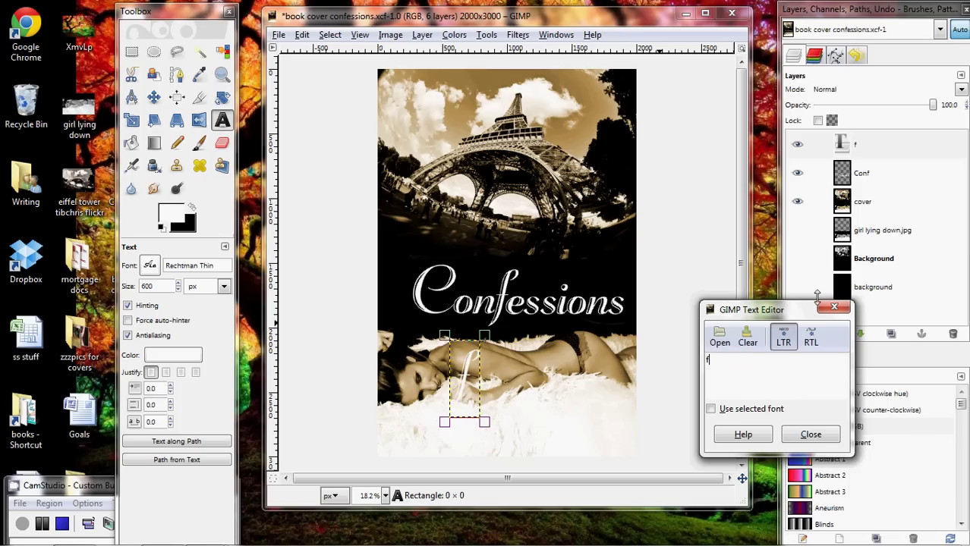
{"action": "left_click", "coordinate": [835, 306]}
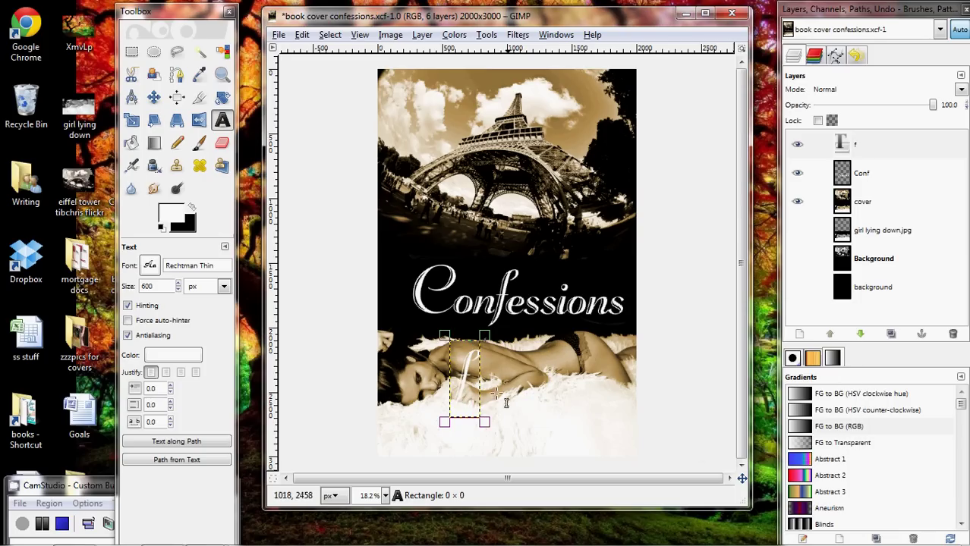
{"action": "left_click", "coordinate": [464, 391]}
{"action": "left_click_drag", "start_coordinate": [428, 320], "coordinate": [366, 279]}
Add a 'rom' text layer and place it right after the f to spell from.
{"action": "left_click", "coordinate": [430, 323]}
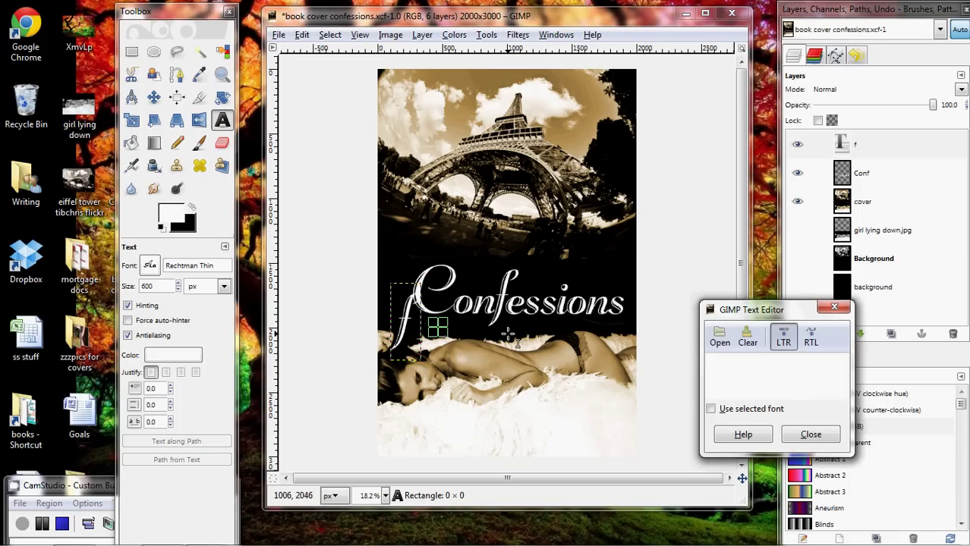
{"action": "type", "text": "roi"}
{"action": "key", "text": "BackSpace"}
{"action": "type", "text": "m"}
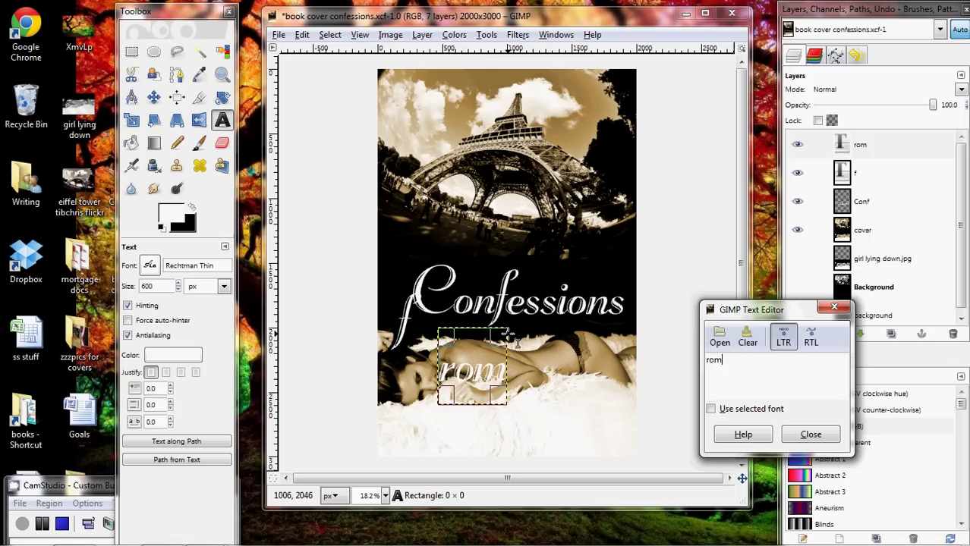
{"action": "left_click", "coordinate": [810, 434]}
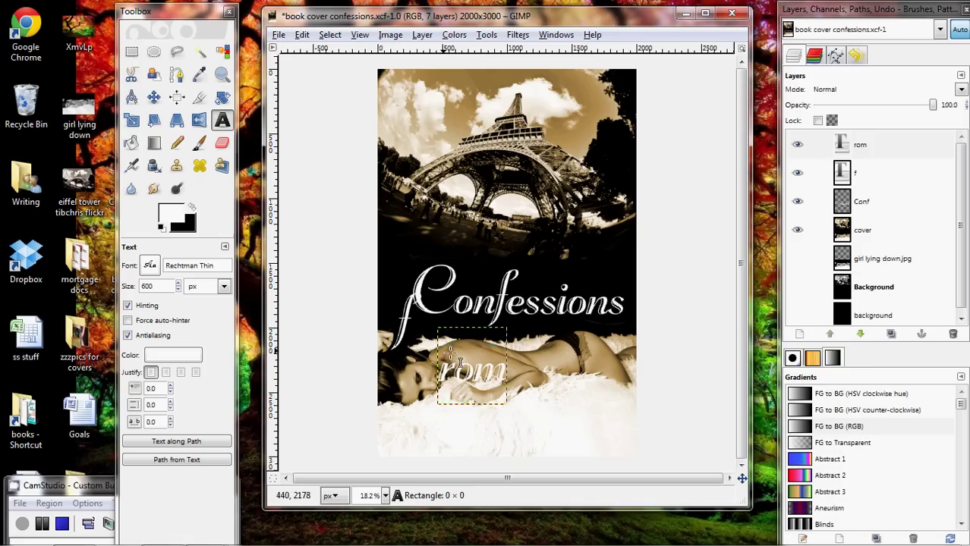
{"action": "left_click_drag", "start_coordinate": [473, 378], "coordinate": [447, 343]}
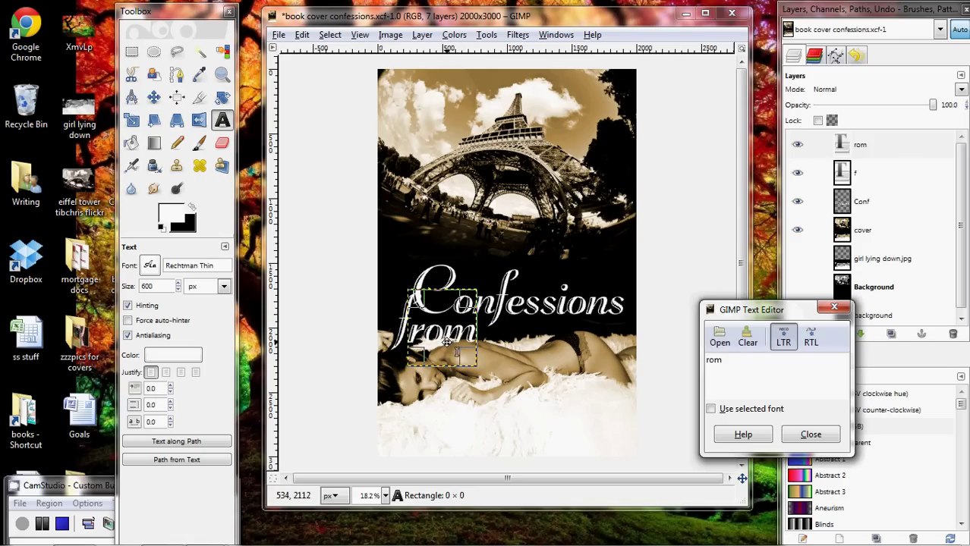
Reorder the f and rom layers and merge them into one layer.
{"action": "left_click", "coordinate": [833, 307]}
{"action": "left_click_drag", "start_coordinate": [866, 171], "coordinate": [862, 149]}
{"action": "left_click", "coordinate": [862, 149]}
{"action": "right_click", "coordinate": [861, 150]}
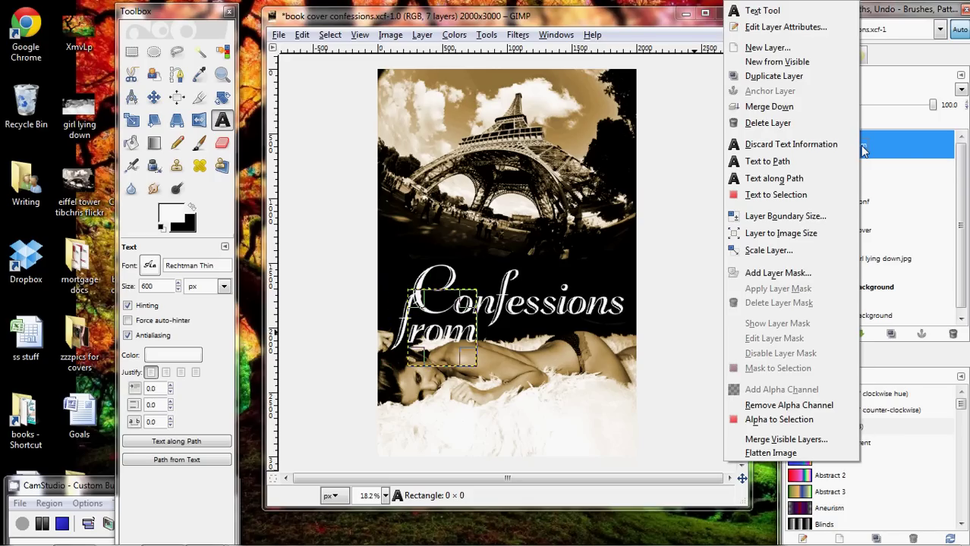
{"action": "left_click", "coordinate": [768, 107]}
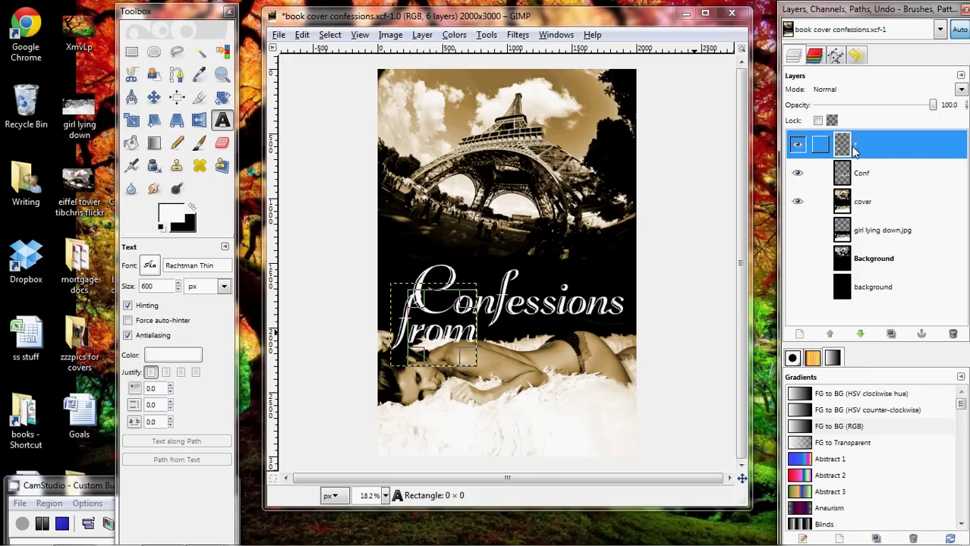
Type 'Paris' in a new text box above the right end of Confessions.
{"action": "left_click", "coordinate": [502, 220]}
{"action": "type", "text": "P"}
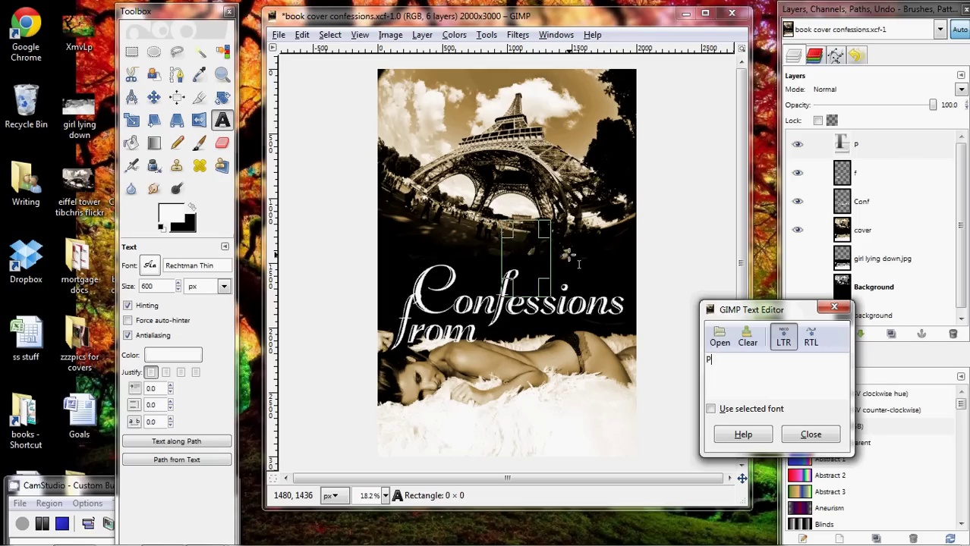
{"action": "type", "text": "aris"}
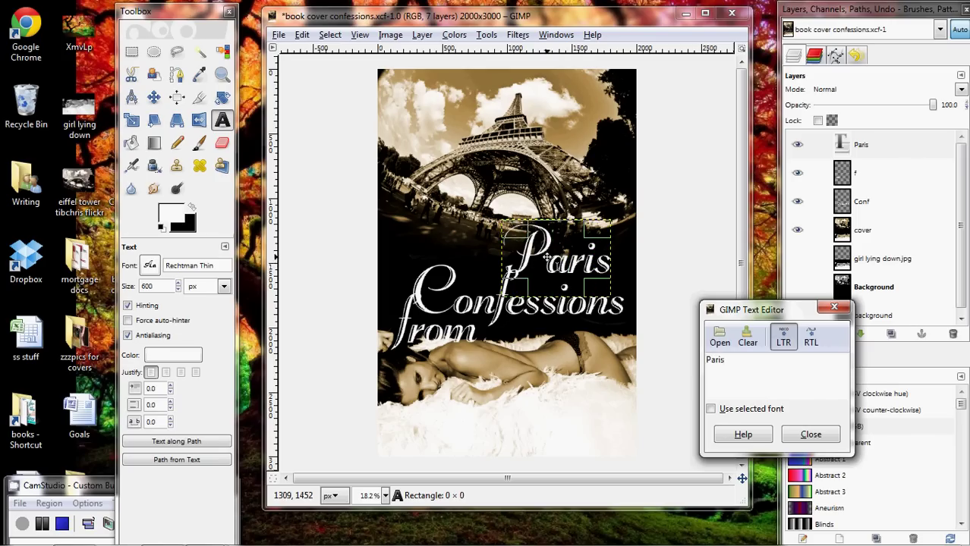
{"action": "left_click", "coordinate": [808, 435]}
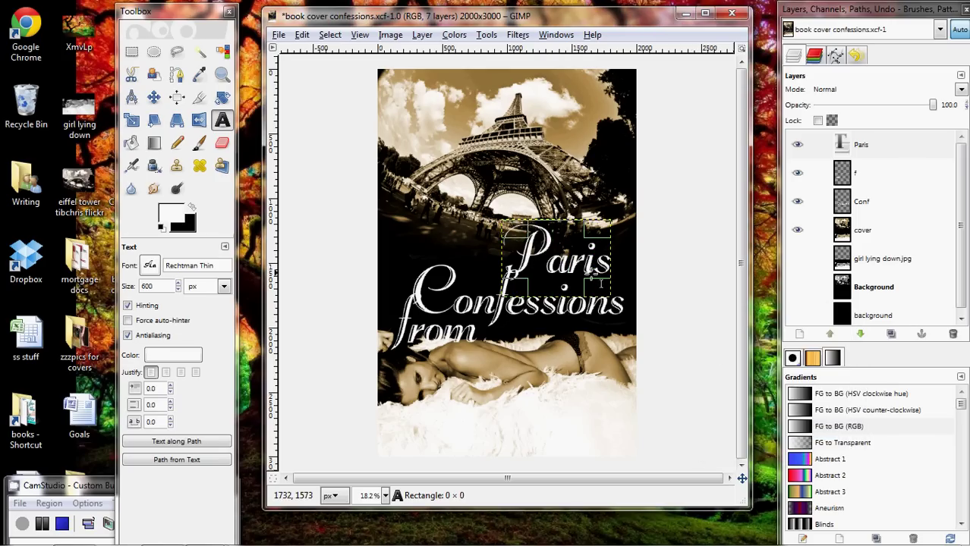
Move Confessions up and set 'from' and 'Paris' side by side on the line below.
{"action": "left_click", "coordinate": [153, 96]}
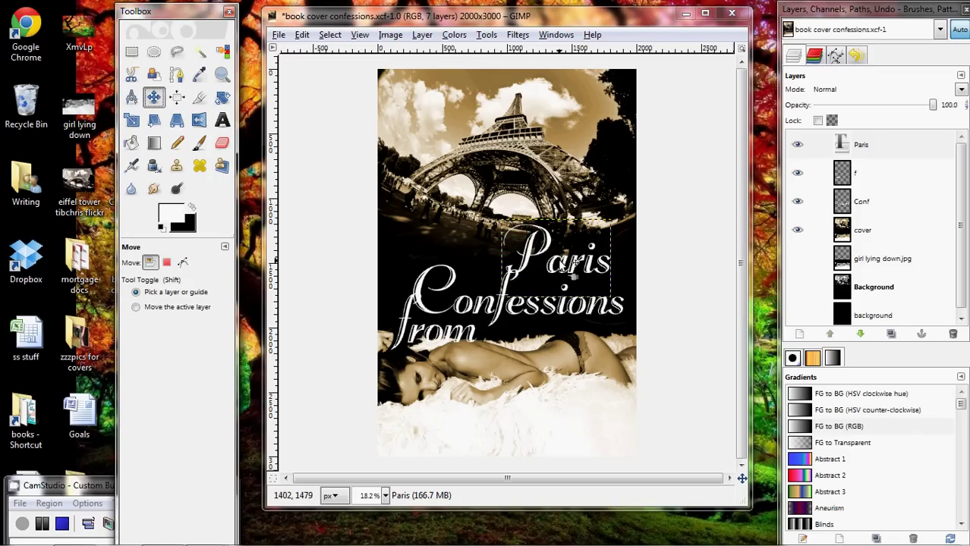
{"action": "left_click_drag", "start_coordinate": [576, 278], "coordinate": [587, 328]}
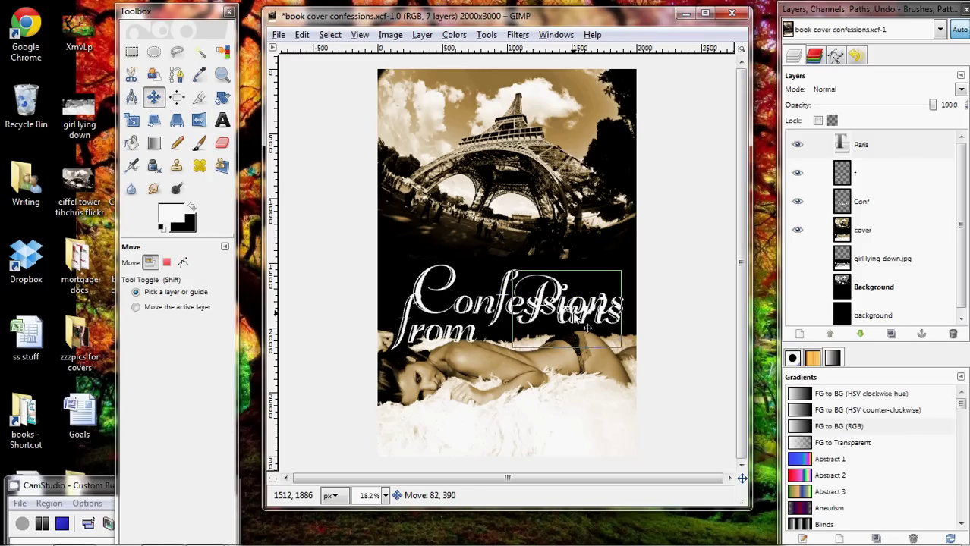
{"action": "left_click", "coordinate": [861, 201]}
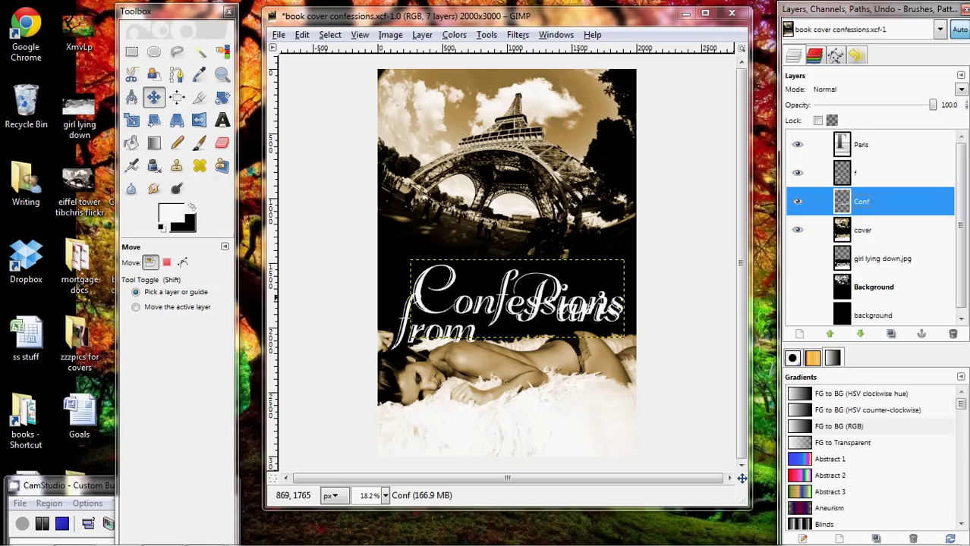
{"action": "left_click_drag", "start_coordinate": [479, 300], "coordinate": [480, 274]}
{"action": "left_click", "coordinate": [845, 173]}
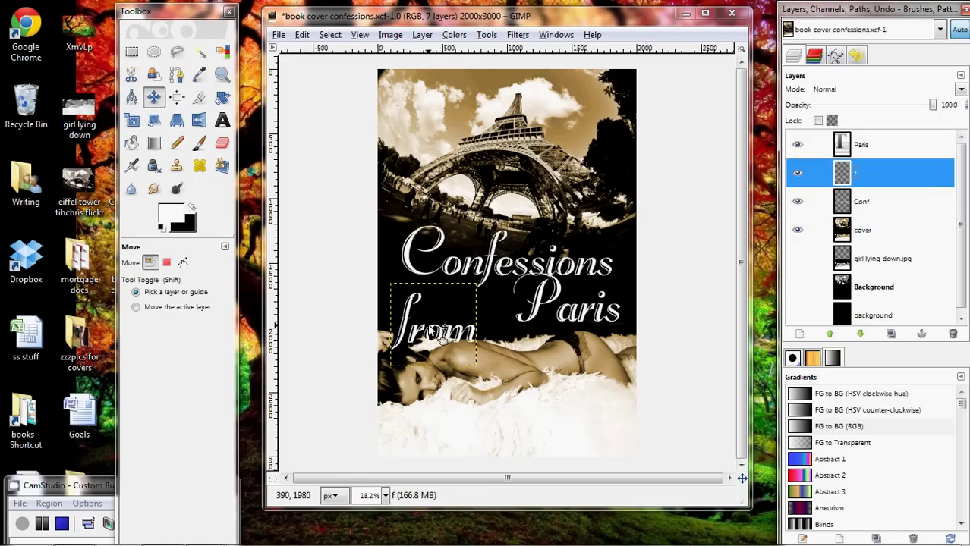
{"action": "left_click_drag", "start_coordinate": [430, 336], "coordinate": [468, 328]}
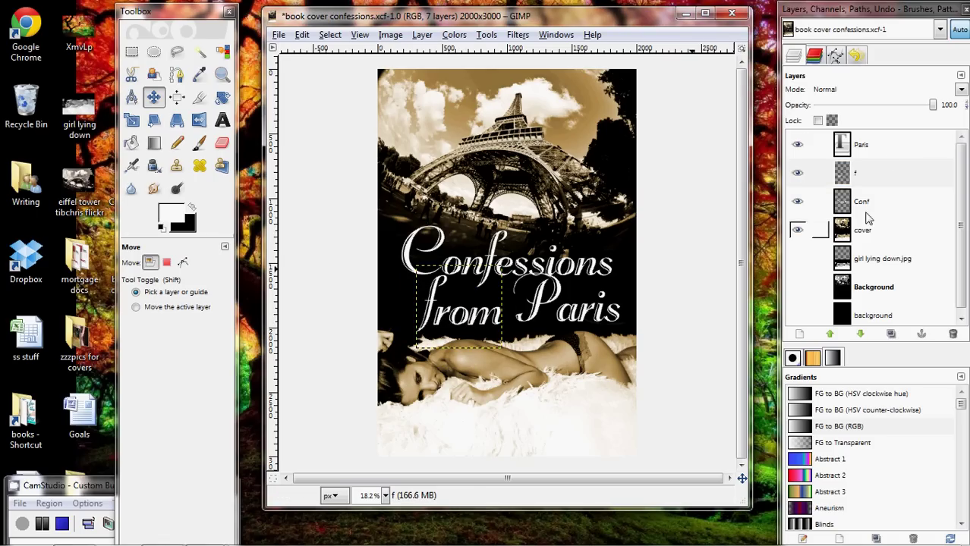
{"action": "left_click", "coordinate": [816, 144]}
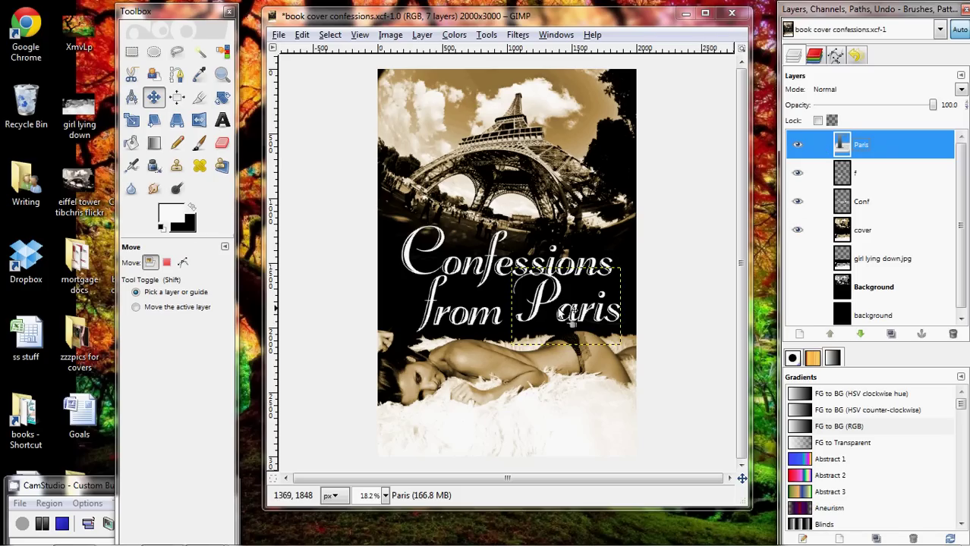
{"action": "left_click_drag", "start_coordinate": [575, 321], "coordinate": [569, 328]}
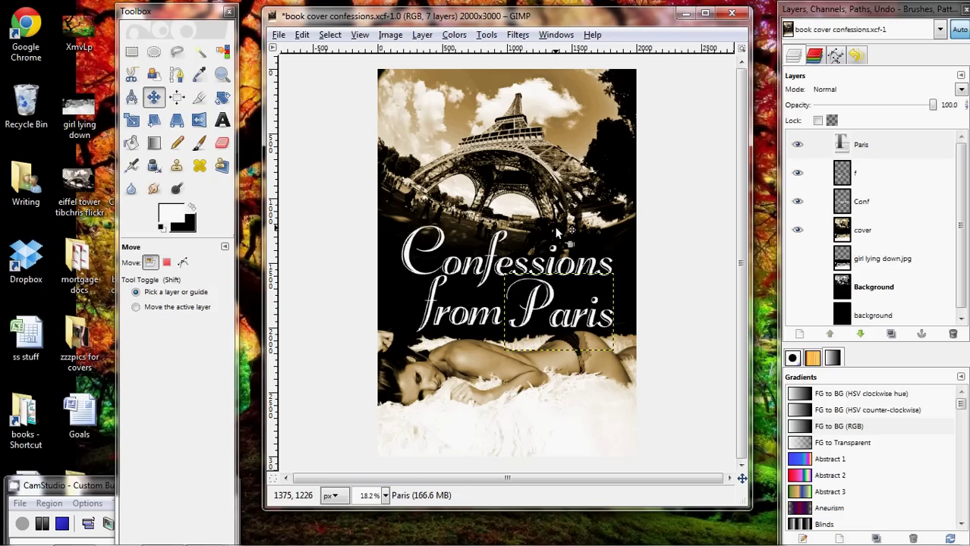
Merge Paris, from and Confessions layers down twice and rename the result 'title'.
{"action": "right_click", "coordinate": [868, 148]}
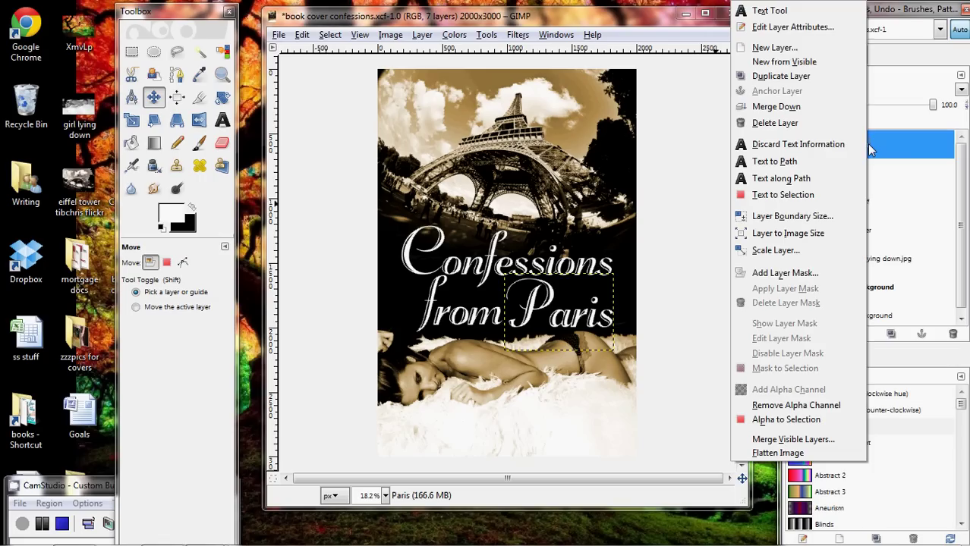
{"action": "left_click", "coordinate": [775, 106]}
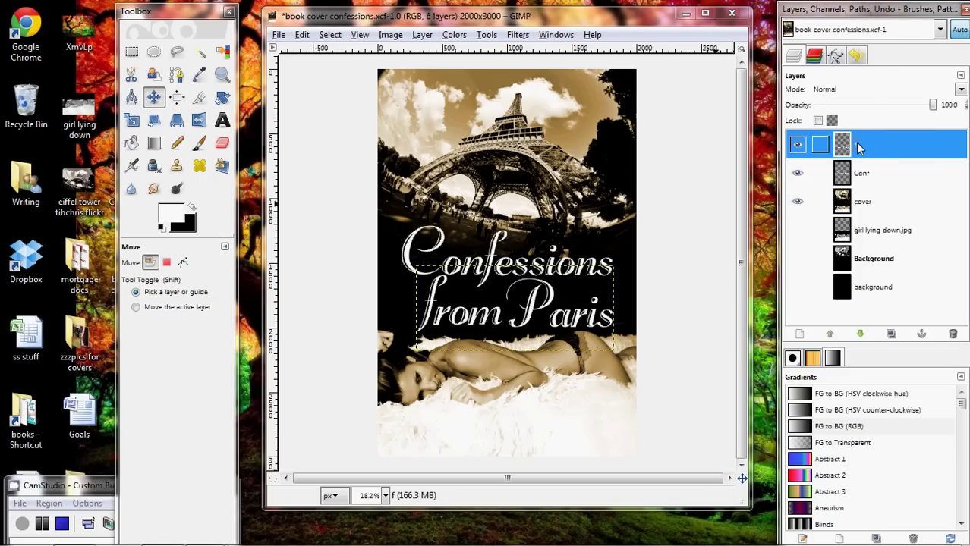
{"action": "right_click", "coordinate": [848, 146]}
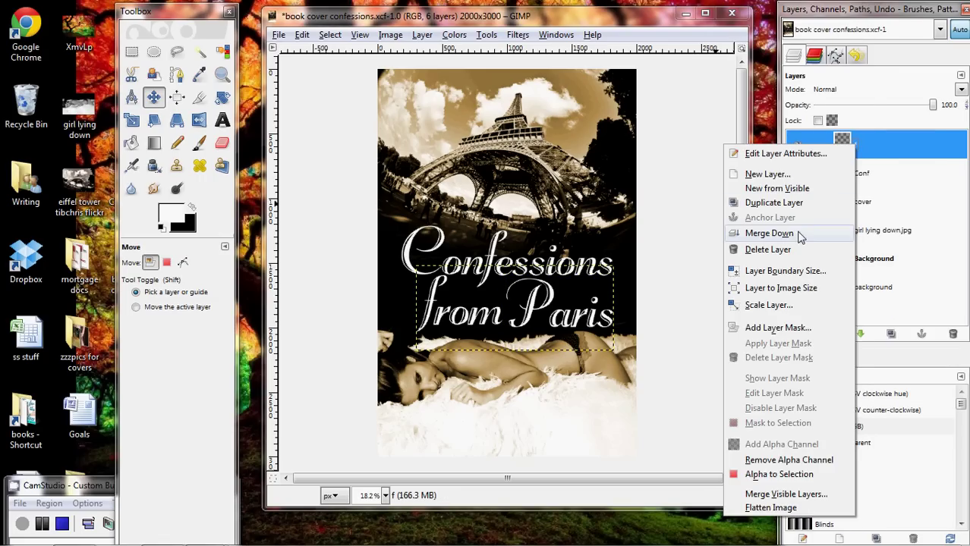
{"action": "left_click", "coordinate": [789, 233]}
{"action": "double_click", "coordinate": [861, 144]}
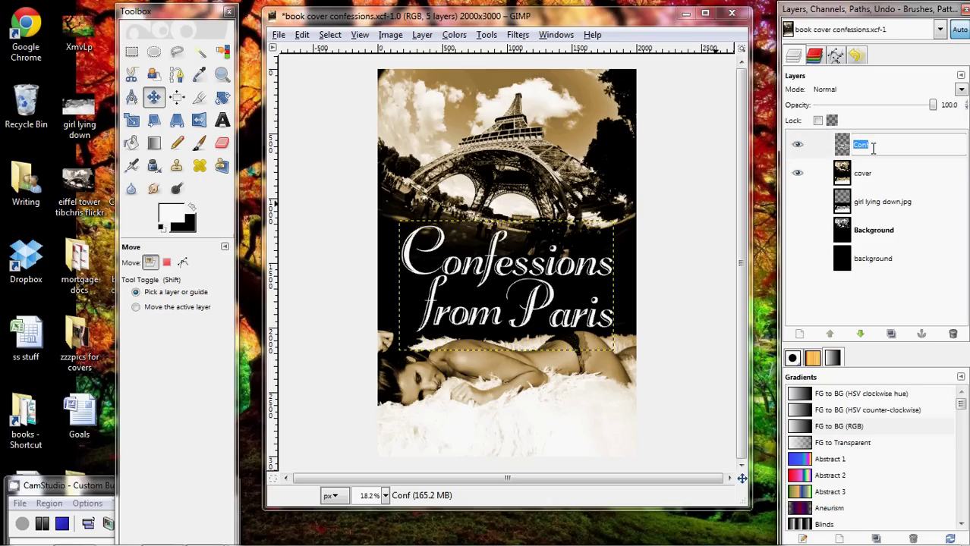
{"action": "key", "text": "Return"}
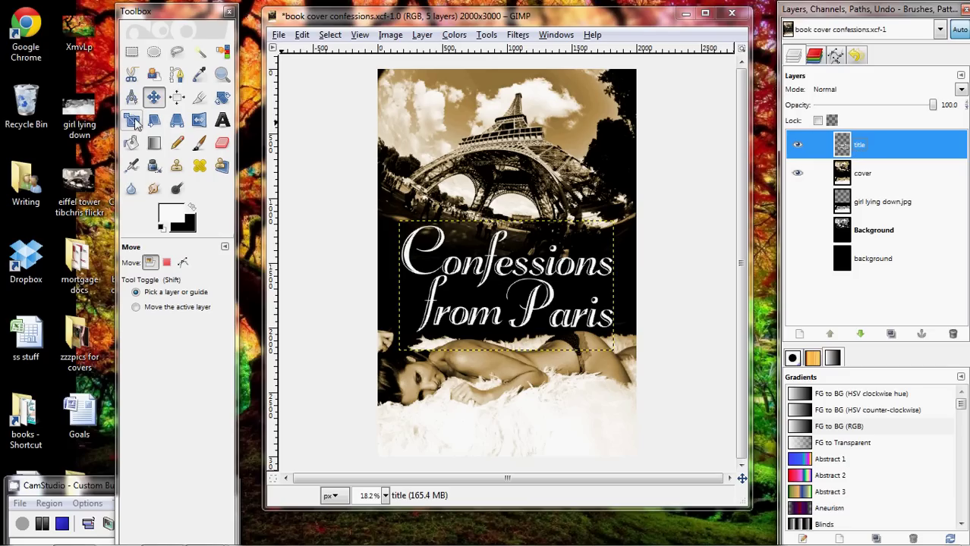
{"action": "left_click", "coordinate": [221, 96]}
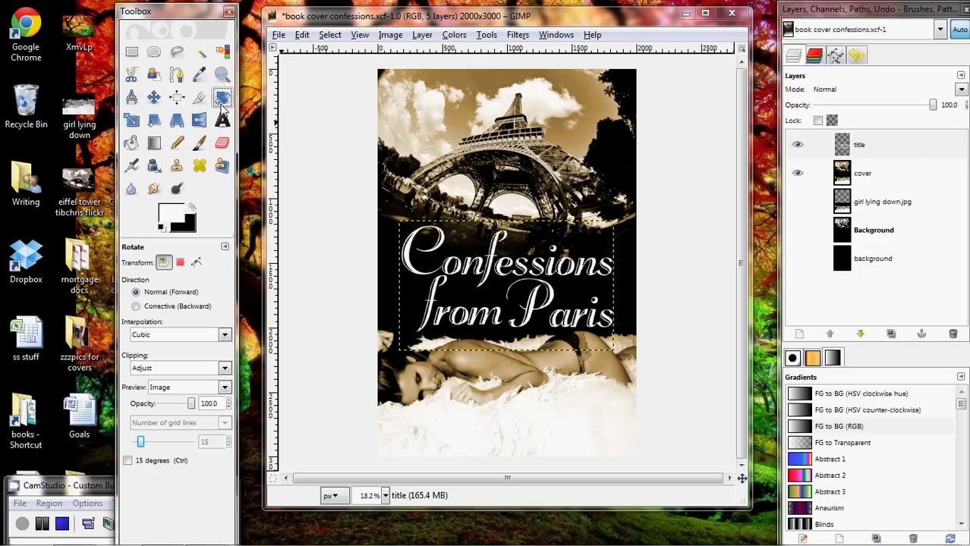
{"action": "left_click", "coordinate": [504, 287]}
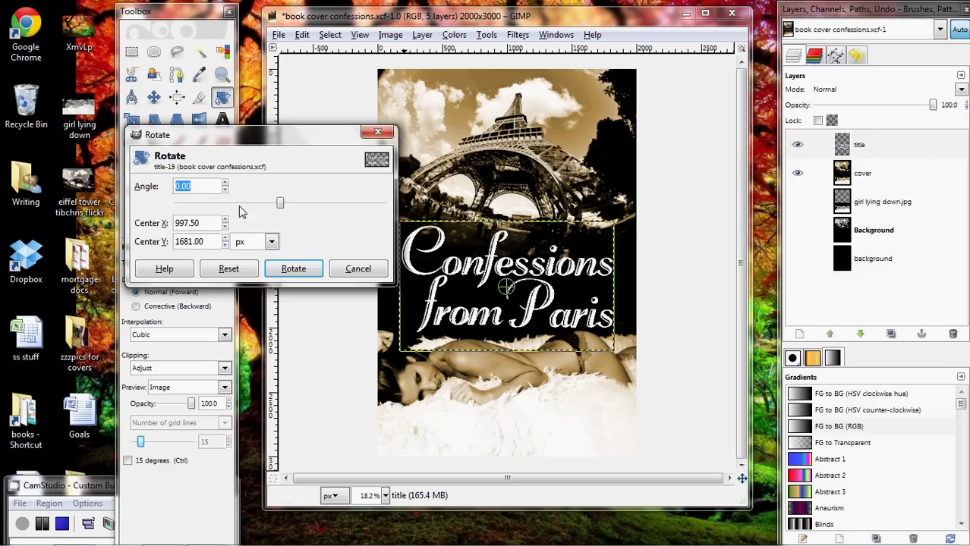
{"action": "left_click", "coordinate": [579, 289]}
{"action": "mouse_move", "coordinate": [578, 289]}
{"action": "left_mouse_down"}
{"action": "mouse_move", "coordinate": [574, 270]}
{"action": "mouse_move", "coordinate": [512, 324]}
{"action": "mouse_move", "coordinate": [485, 311]}
{"action": "mouse_move", "coordinate": [540, 306]}
{"action": "mouse_move", "coordinate": [551, 285]}
{"action": "mouse_move", "coordinate": [559, 290]}
{"action": "left_mouse_up"}
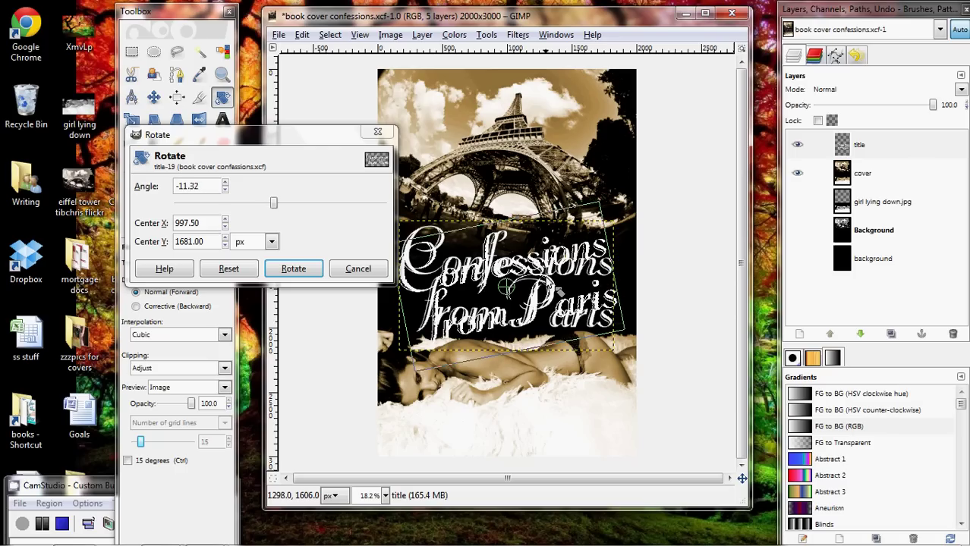
{"action": "left_click", "coordinate": [293, 269]}
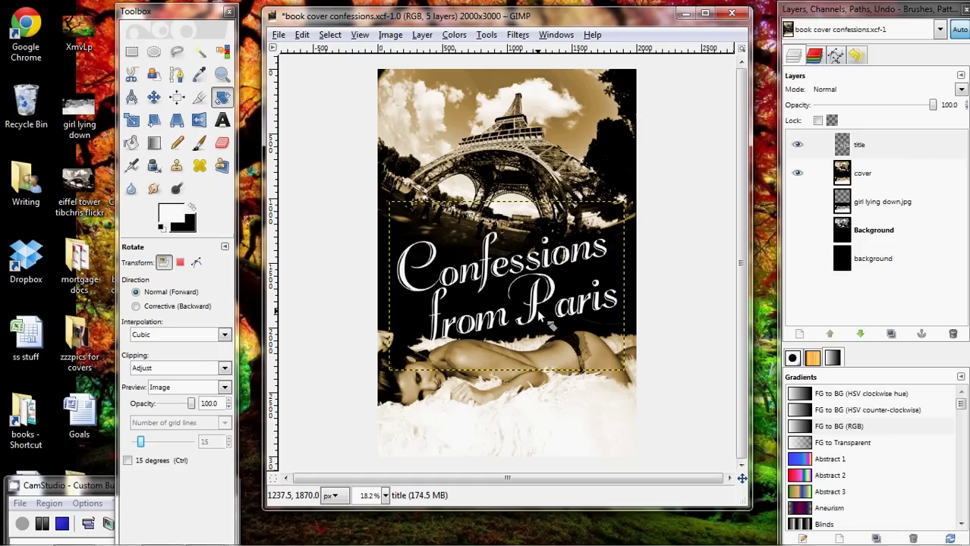
{"action": "key", "text": "ctrl+z"}
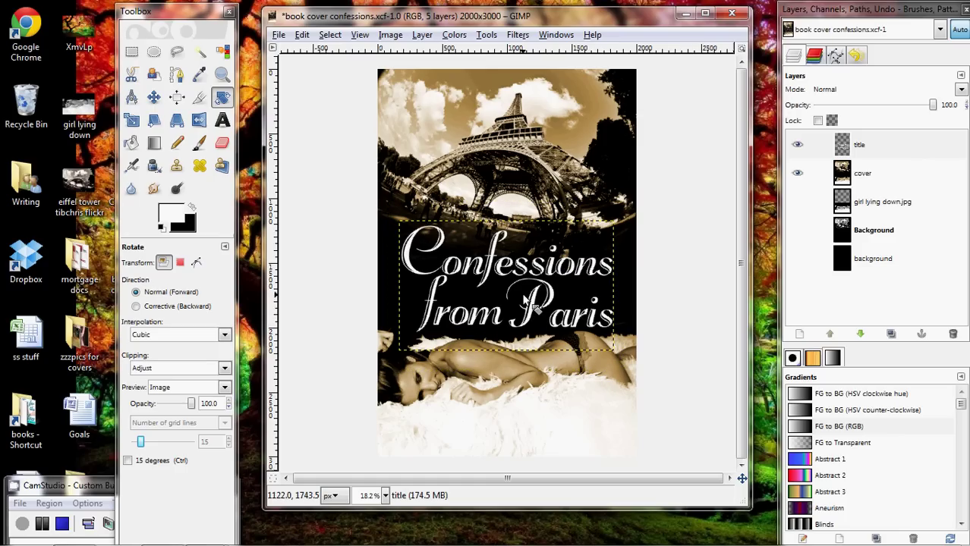
{"action": "left_click", "coordinate": [181, 125]}
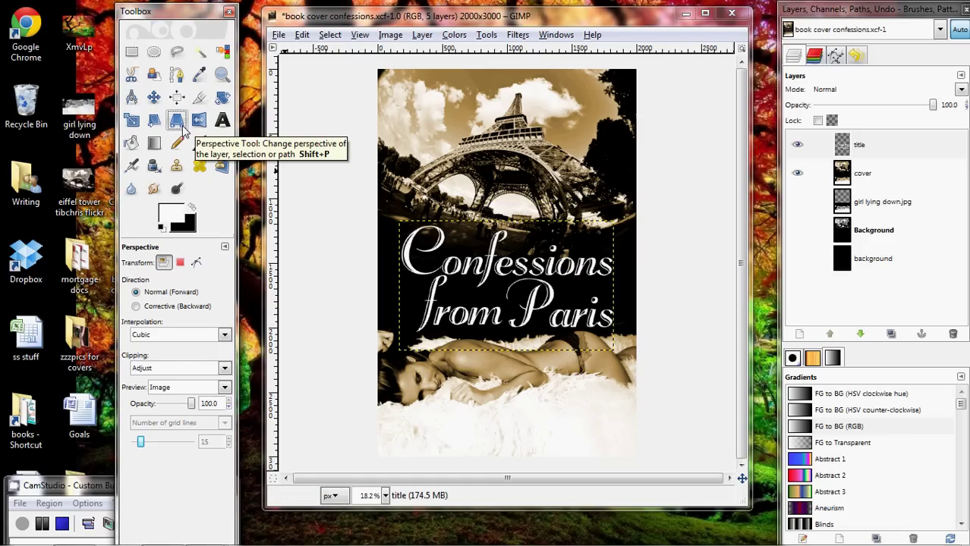
{"action": "left_click", "coordinate": [457, 284]}
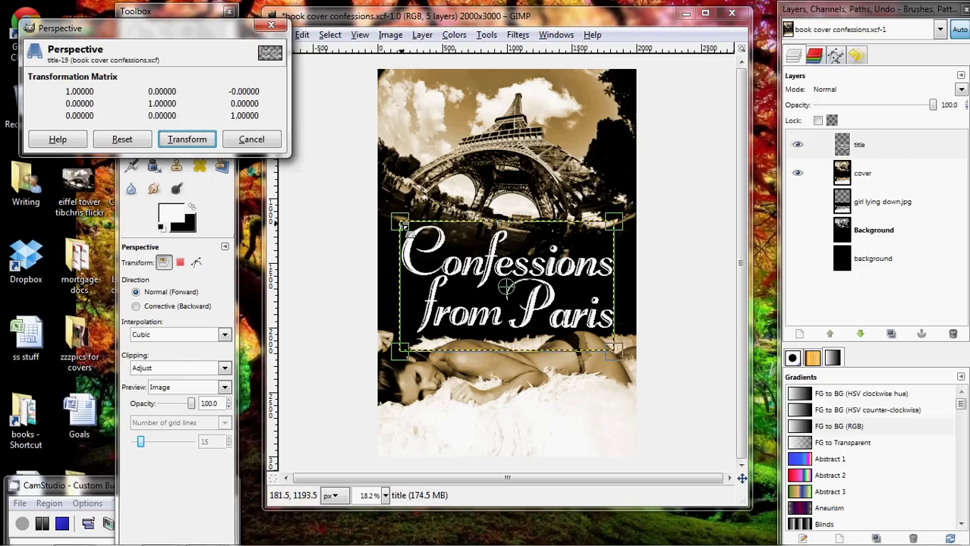
{"action": "left_click_drag", "start_coordinate": [402, 232], "coordinate": [464, 227]}
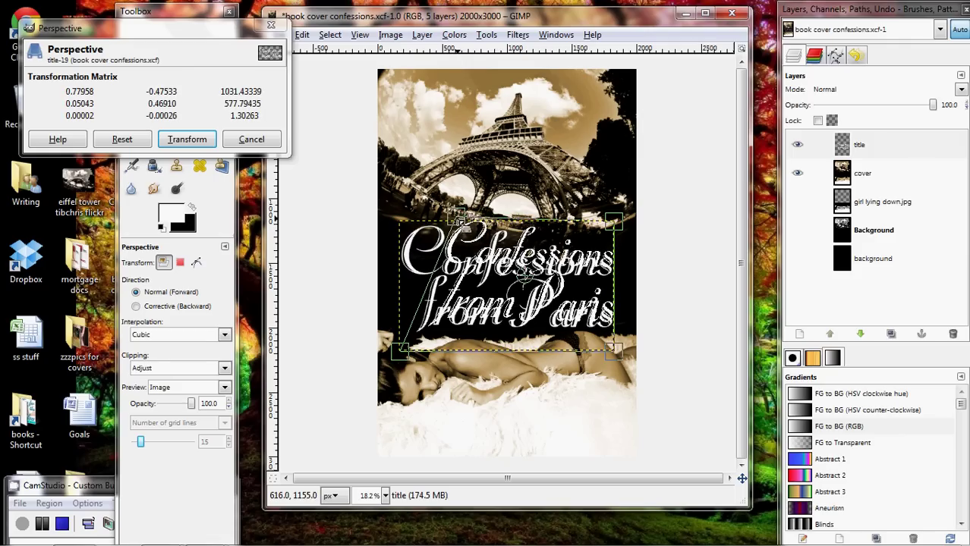
{"action": "left_click_drag", "start_coordinate": [607, 220], "coordinate": [550, 220]}
{"action": "left_click_drag", "start_coordinate": [635, 371], "coordinate": [637, 370]}
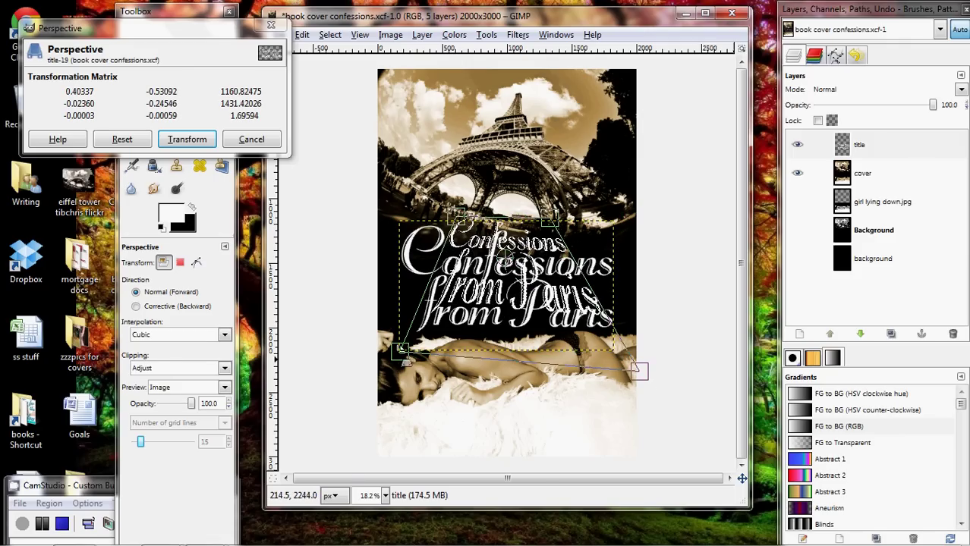
{"action": "mouse_move", "coordinate": [400, 352]}
{"action": "left_mouse_down"}
{"action": "mouse_move", "coordinate": [384, 387]}
{"action": "mouse_move", "coordinate": [399, 351]}
{"action": "left_mouse_up"}
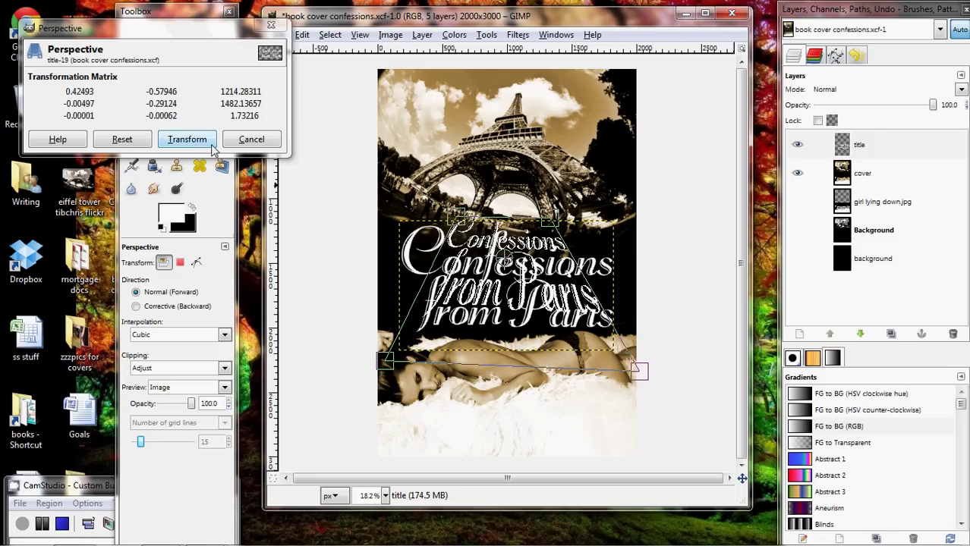
{"action": "left_click", "coordinate": [187, 139]}
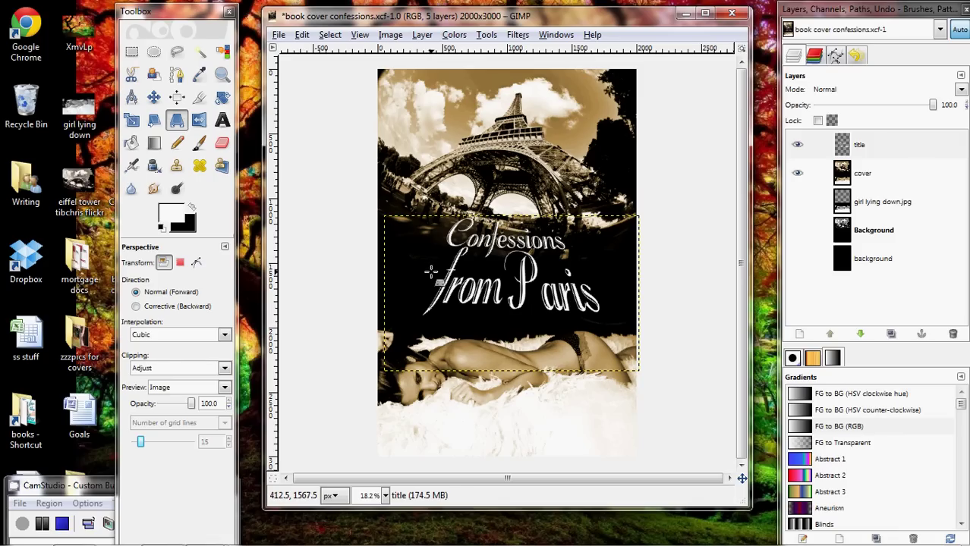
{"action": "key", "text": "ctrl+z"}
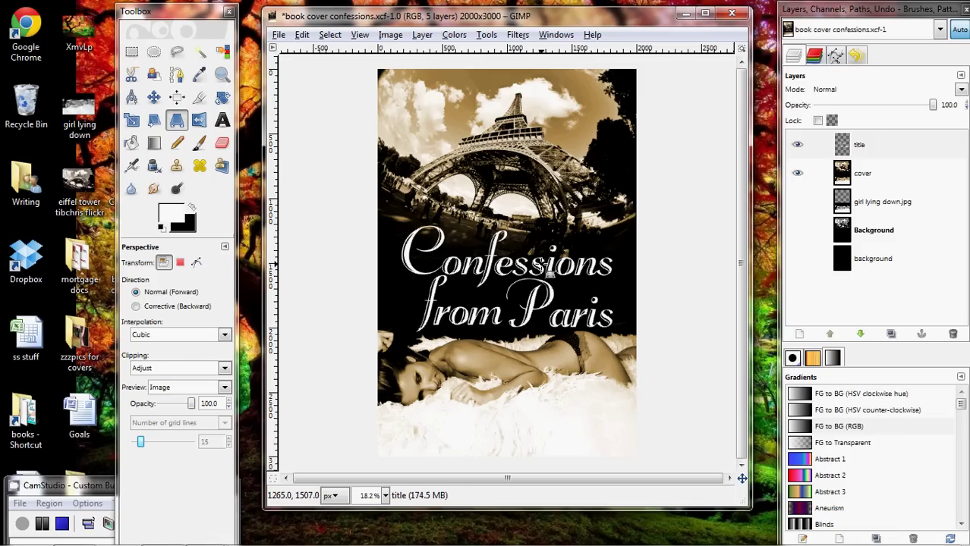
Drag the title's four perspective corners so it rises and widens rightward, then apply.
{"action": "left_click", "coordinate": [393, 221]}
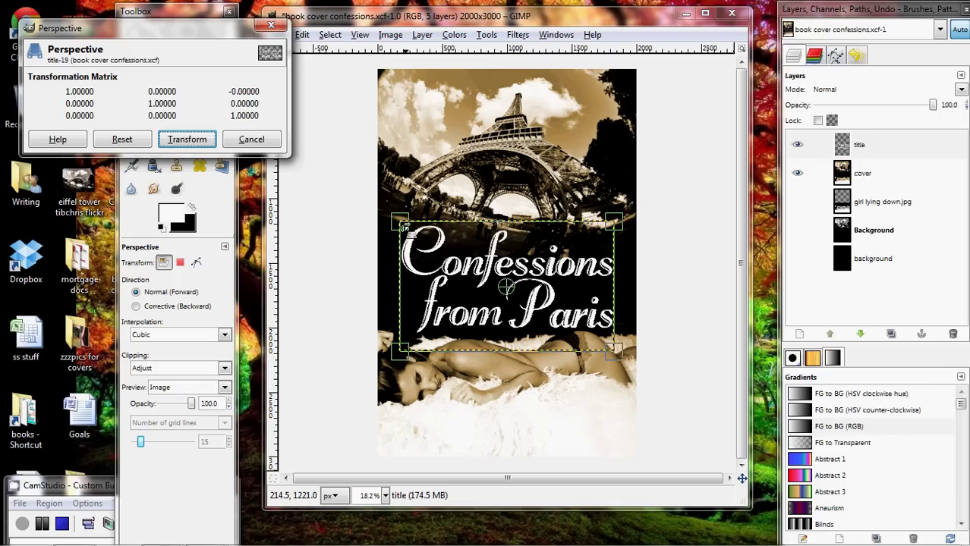
{"action": "left_click_drag", "start_coordinate": [393, 222], "coordinate": [391, 241]}
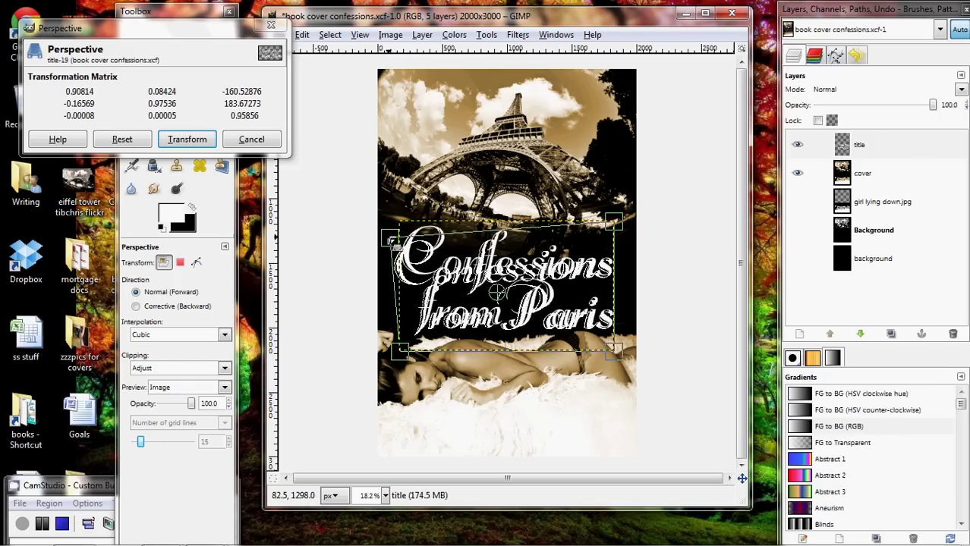
{"action": "mouse_move", "coordinate": [391, 352]}
{"action": "left_mouse_down"}
{"action": "mouse_move", "coordinate": [392, 328]}
{"action": "mouse_move", "coordinate": [385, 334]}
{"action": "left_mouse_up"}
{"action": "left_click_drag", "start_coordinate": [628, 220], "coordinate": [636, 183]}
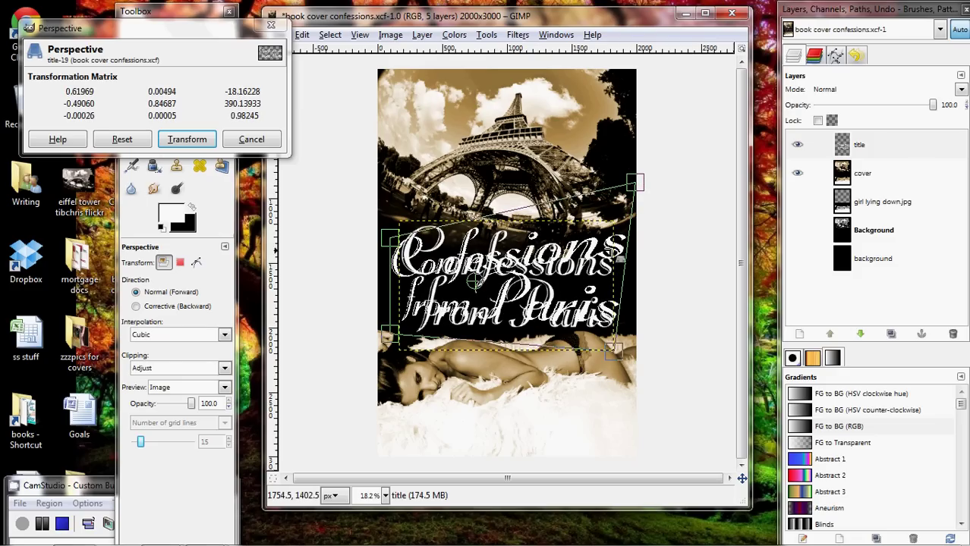
{"action": "mouse_move", "coordinate": [613, 347]}
{"action": "left_mouse_down"}
{"action": "mouse_move", "coordinate": [628, 330]}
{"action": "mouse_move", "coordinate": [628, 340]}
{"action": "left_mouse_up"}
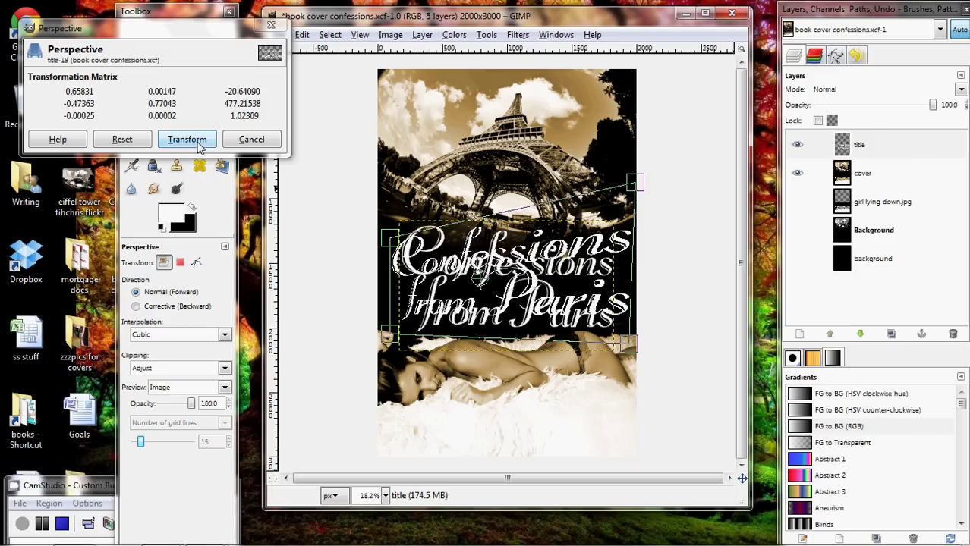
{"action": "left_click", "coordinate": [187, 138]}
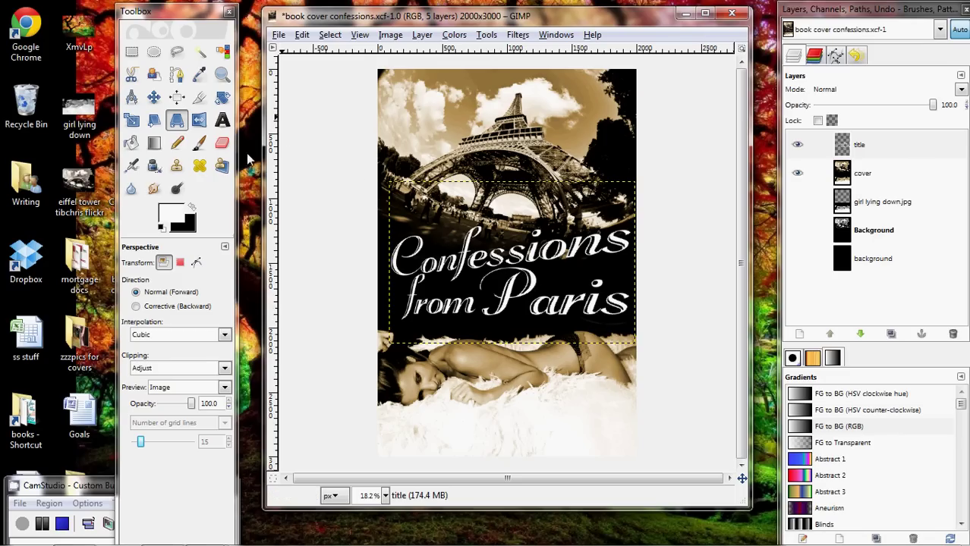
Type the author's name in black script at size 500 near the cover's bottom.
{"action": "left_click", "coordinate": [223, 119]}
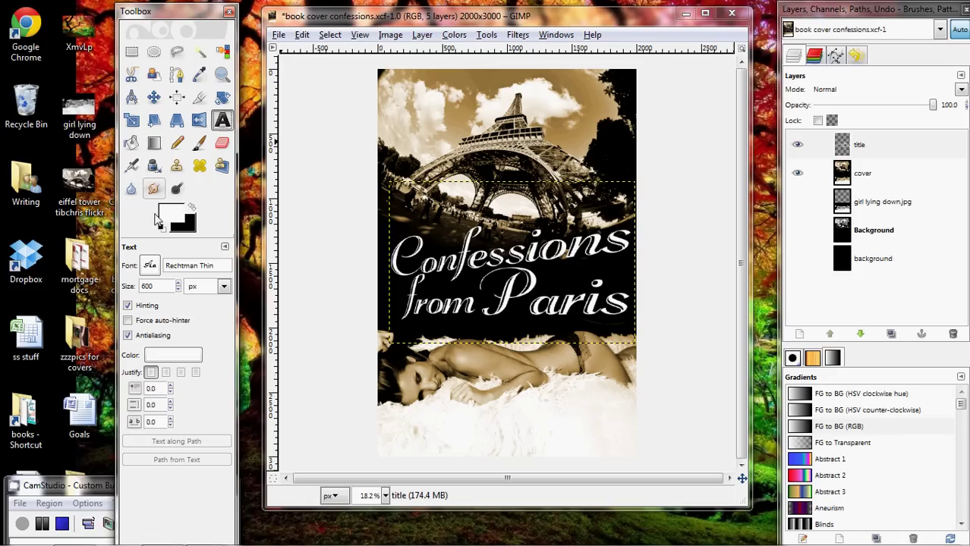
{"action": "left_click", "coordinate": [192, 210]}
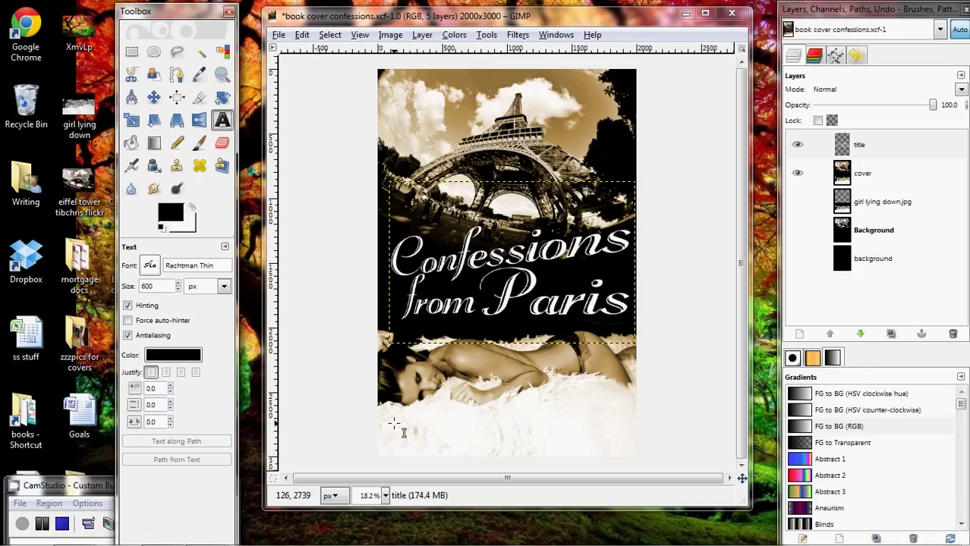
{"action": "left_click", "coordinate": [394, 423]}
{"action": "left_click_drag", "start_coordinate": [155, 286], "coordinate": [131, 295]}
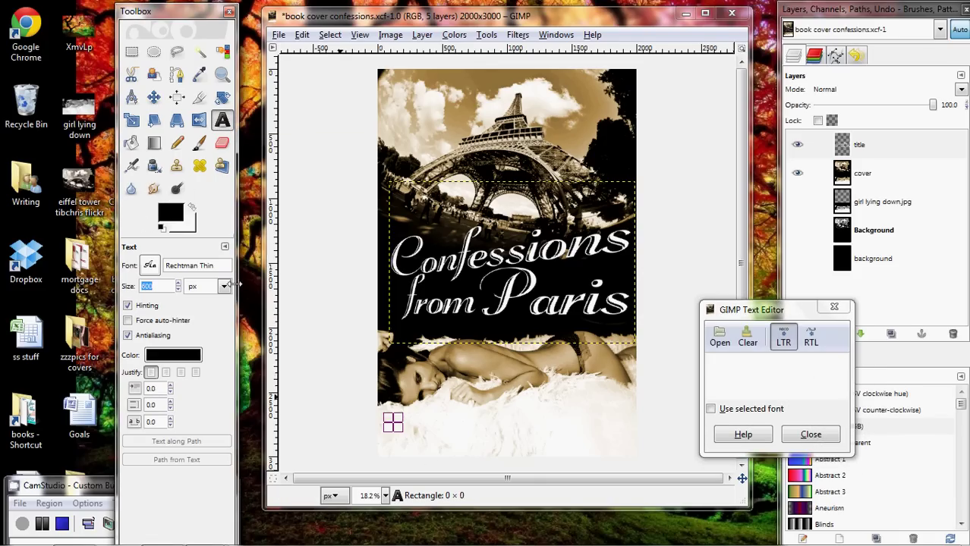
{"action": "left_click", "coordinate": [771, 373]}
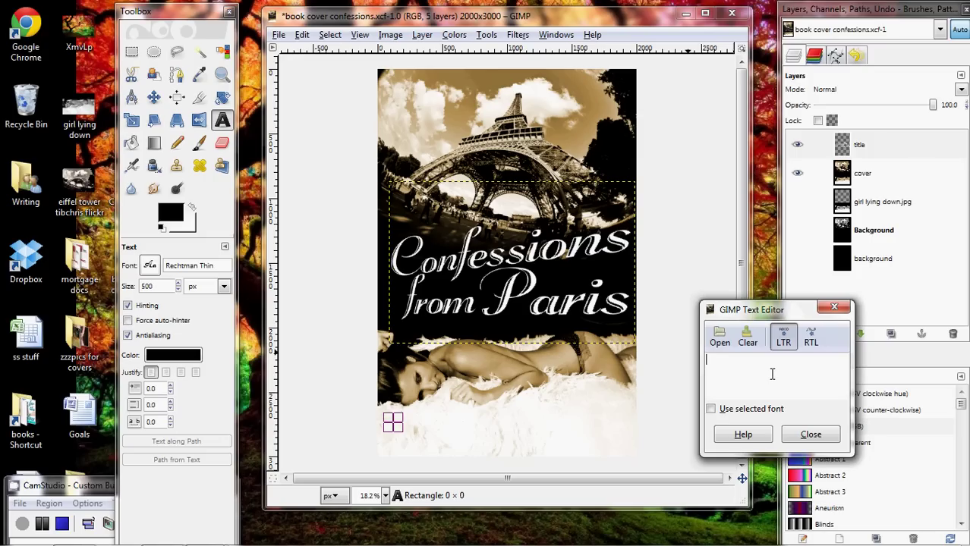
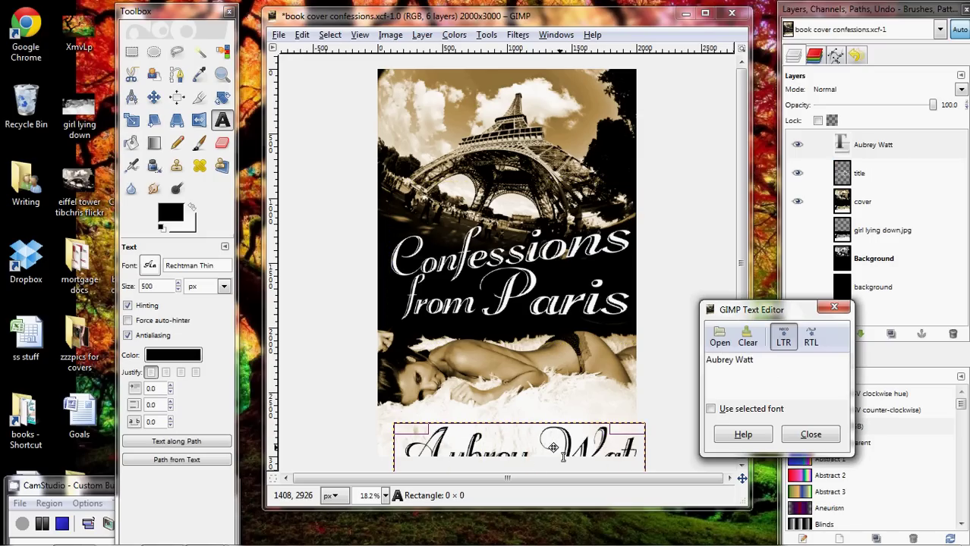
{"action": "left_click_drag", "start_coordinate": [543, 451], "coordinate": [522, 432]}
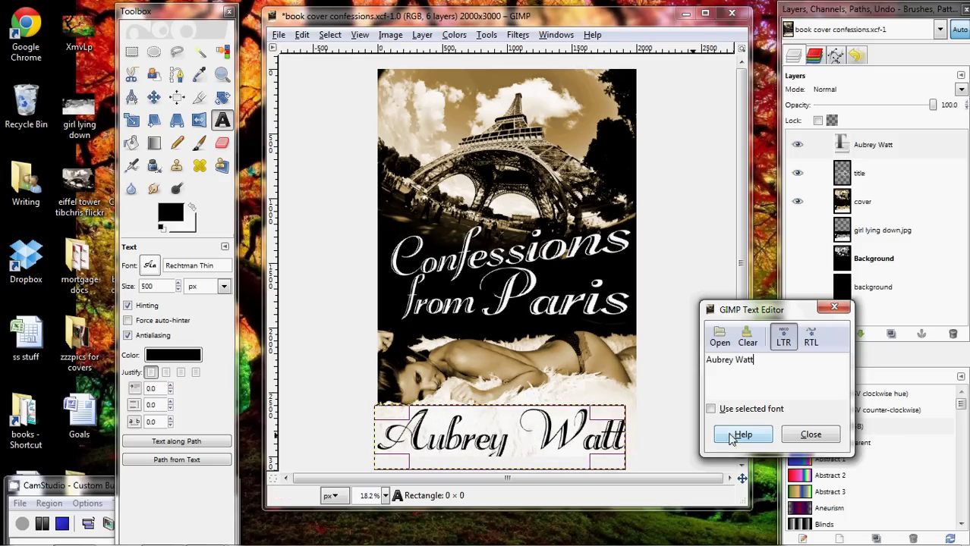
{"action": "left_click", "coordinate": [810, 435]}
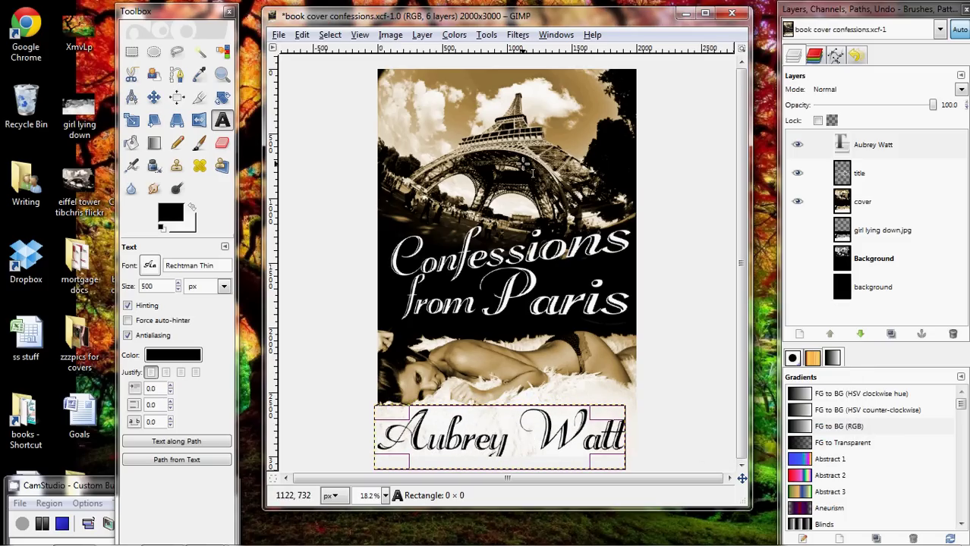
{"action": "left_click", "coordinate": [643, 149]}
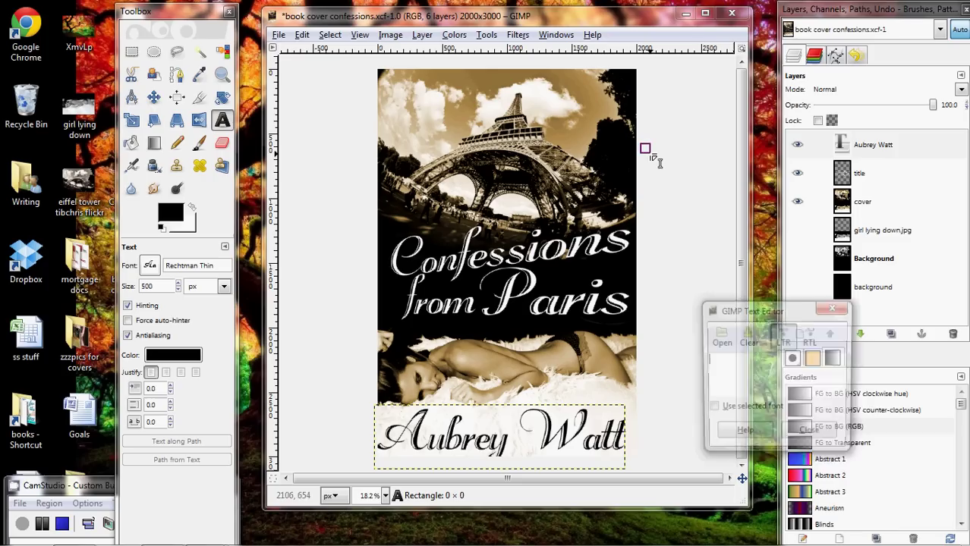
{"action": "left_click", "coordinate": [810, 434]}
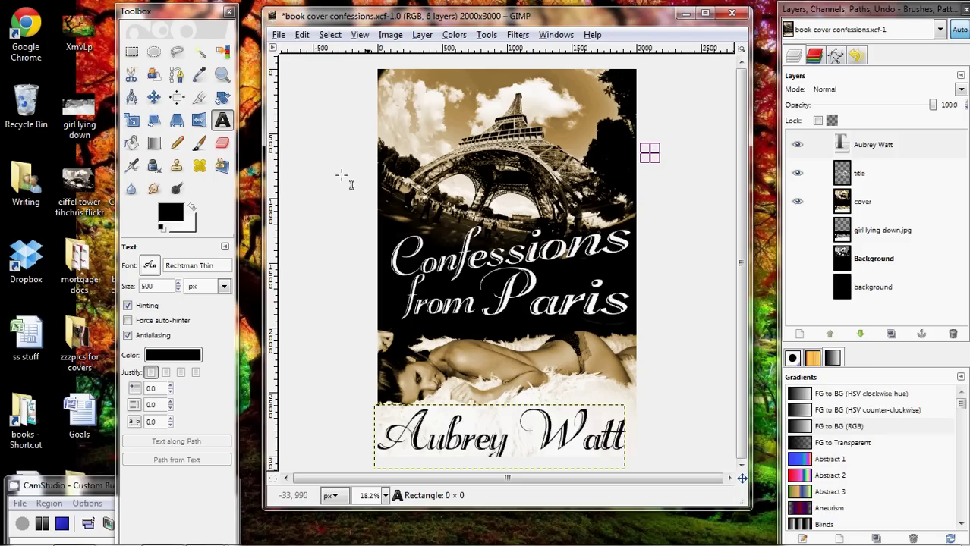
Save, merge all layers into one, and export as book cover confessions.jpg at quality 98.
{"action": "key", "text": "ctrl+s"}
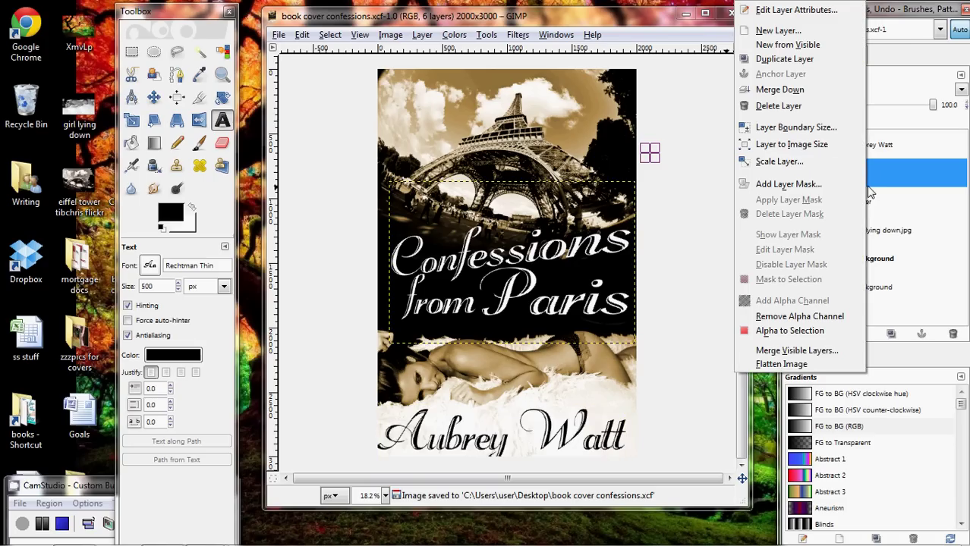
{"action": "left_click", "coordinate": [782, 365]}
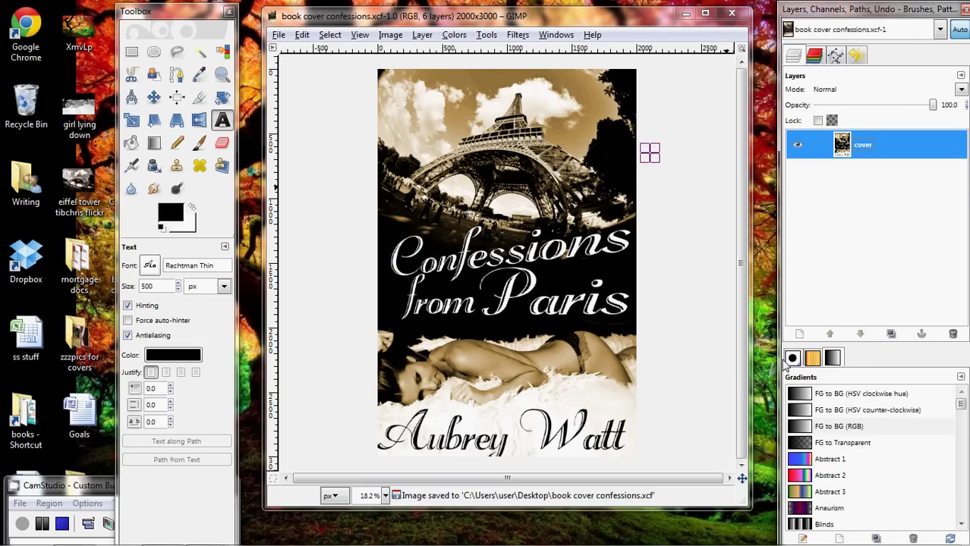
{"action": "left_click", "coordinate": [279, 35]}
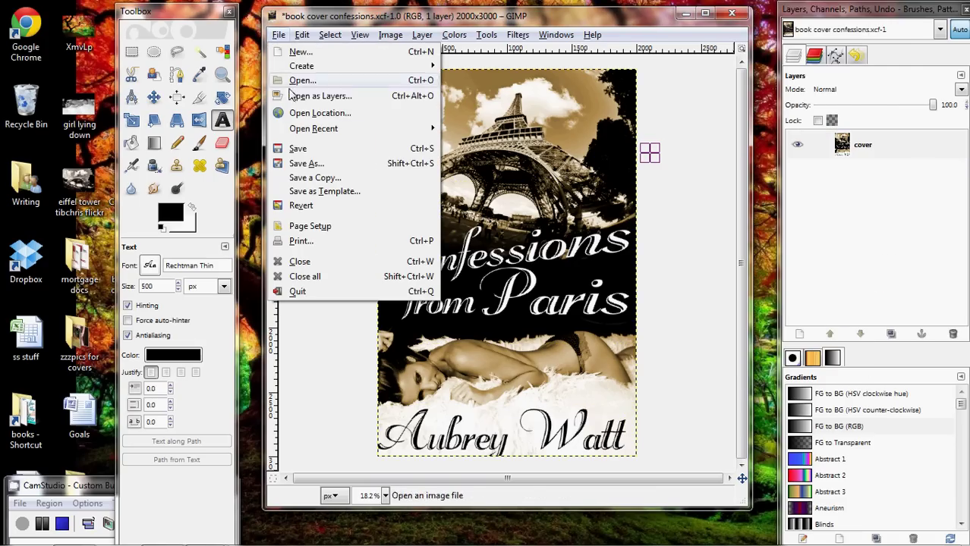
{"action": "left_click", "coordinate": [300, 166]}
{"action": "left_click", "coordinate": [296, 51]}
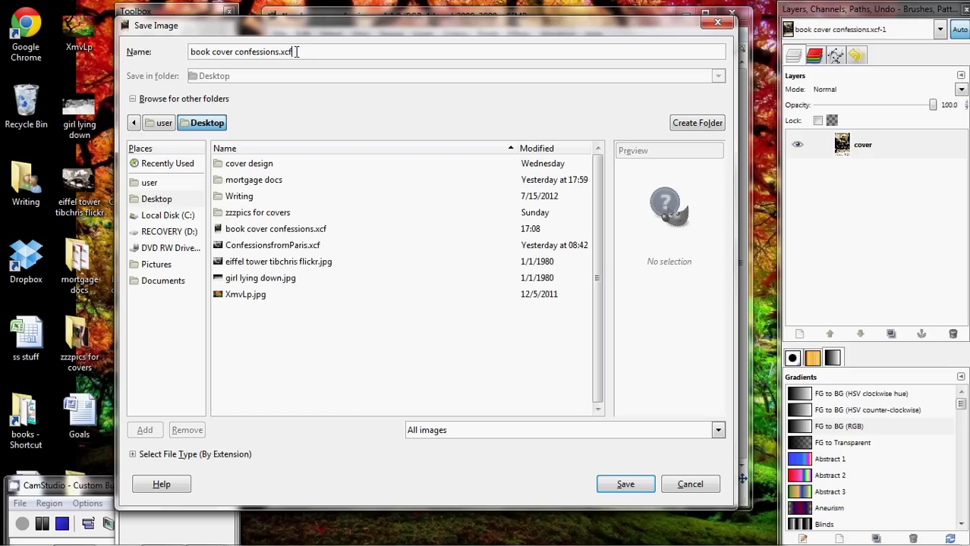
{"action": "key", "text": "BackSpace"}
{"action": "key", "text": "BackSpace"}
{"action": "type", "text": "jpg"}
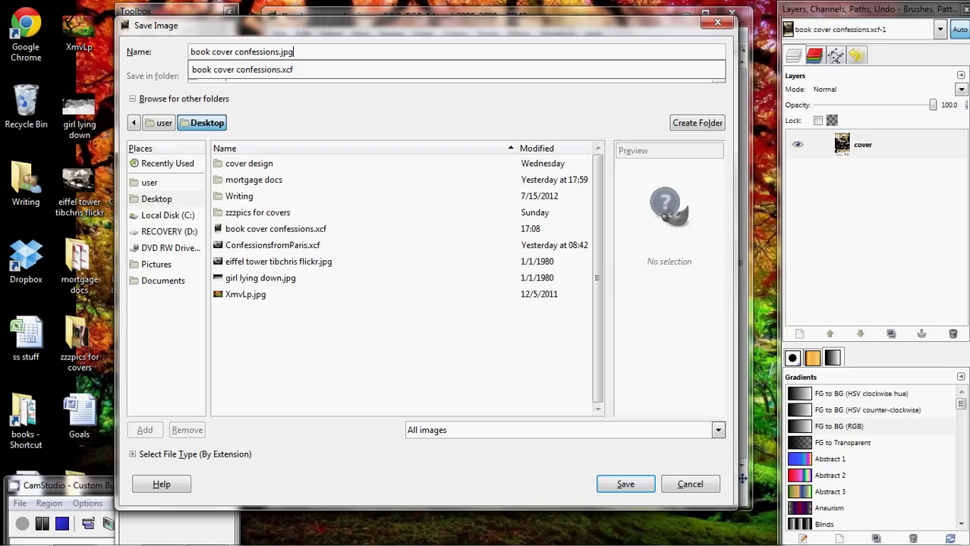
{"action": "key", "text": "Return"}
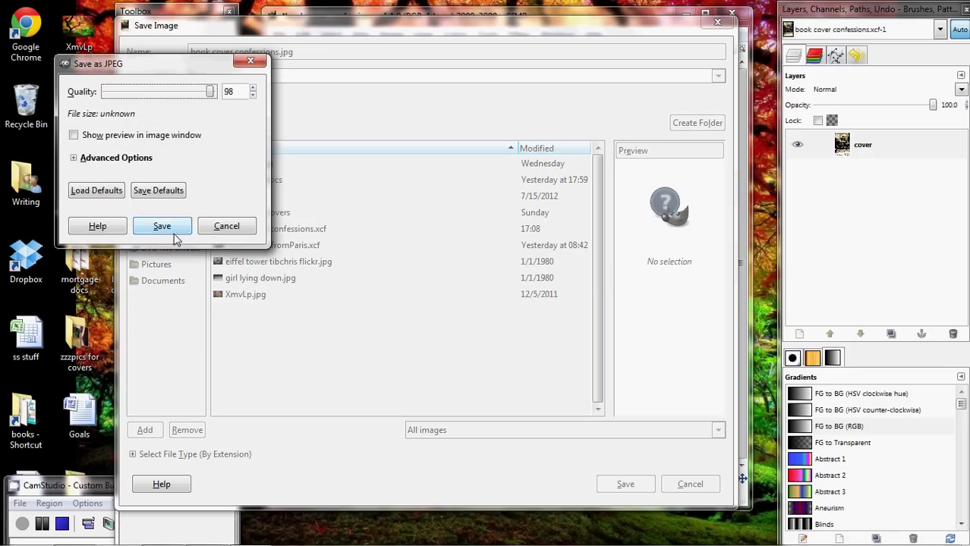
{"action": "left_click", "coordinate": [160, 227]}
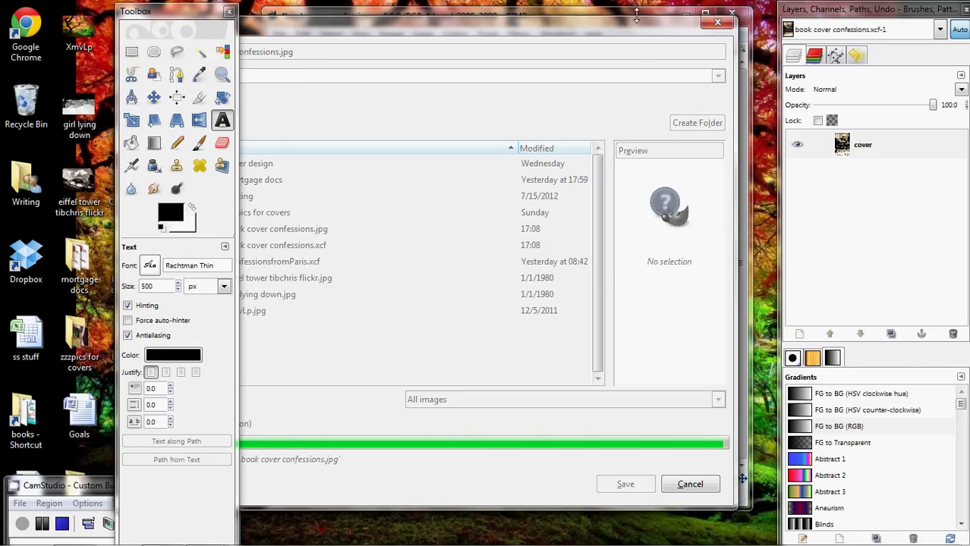